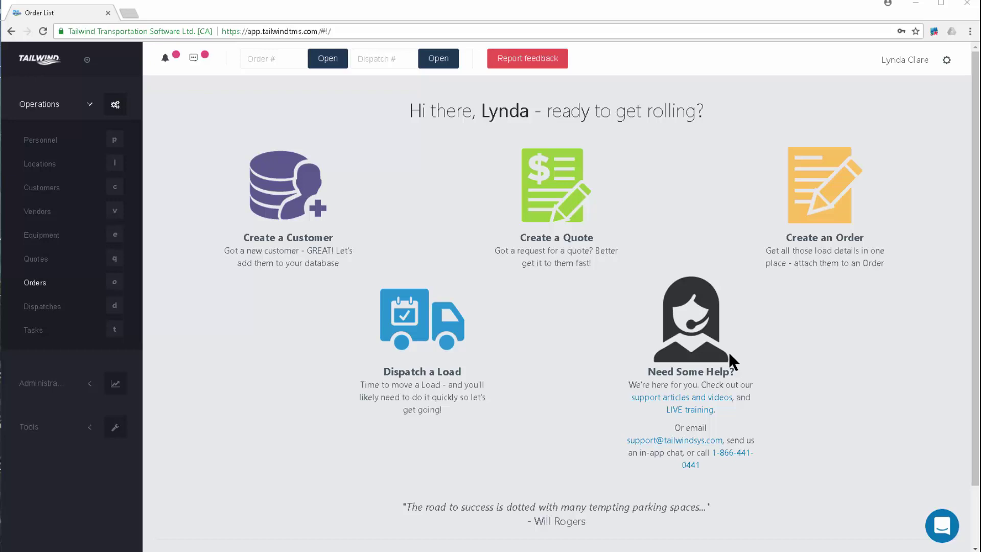
Create a new order and review the Calendar Shop form: 1000 cartons, Seattle–Denver, 3500.00 freight.
{"action": "left_click", "coordinate": [43, 285]}
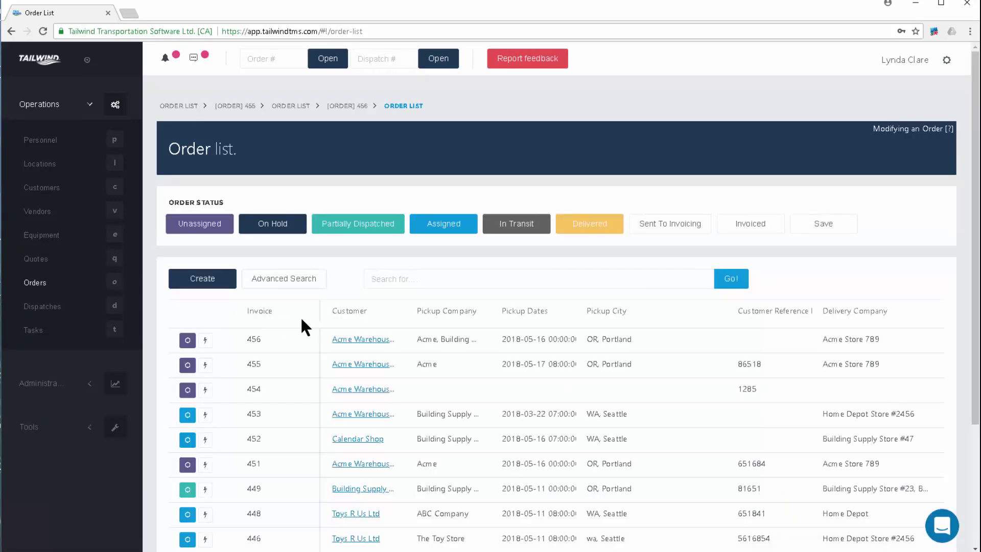
{"action": "left_click", "coordinate": [212, 284]}
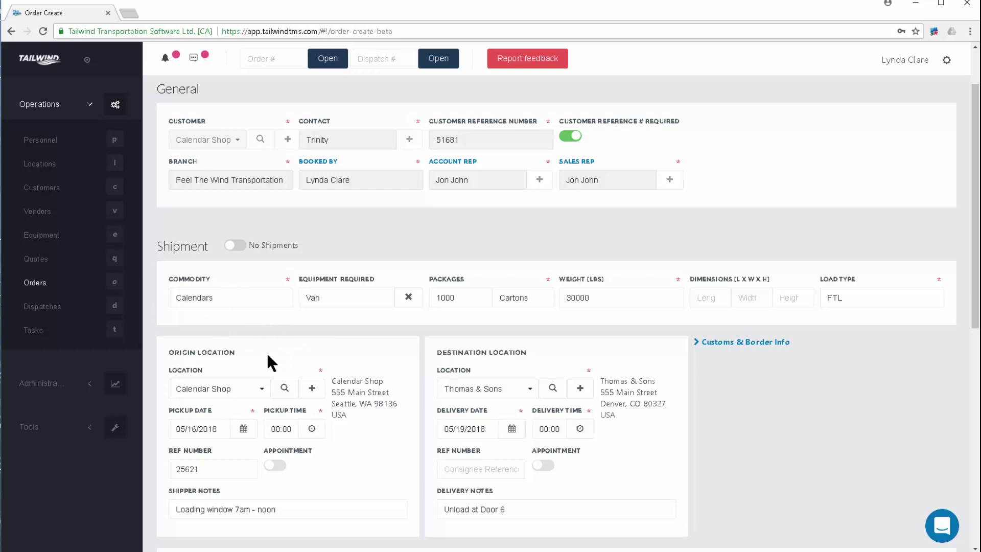
{"action": "scroll", "coordinate": [760, 443], "scroll_direction": "down", "scroll_amount": 5}
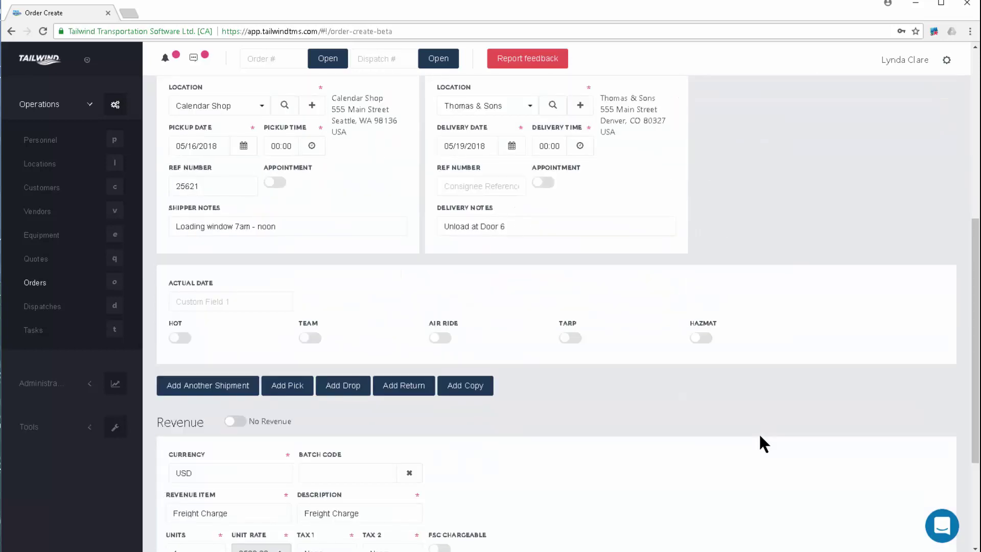
{"action": "scroll", "coordinate": [761, 443], "scroll_direction": "down", "scroll_amount": 3}
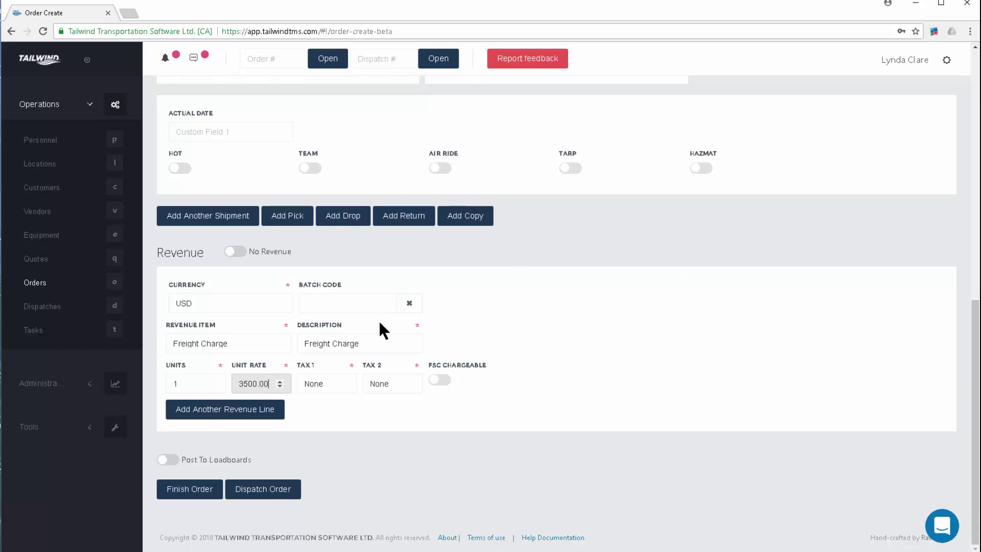
Dispatch the Calendars order, bringing up the new-or-existing dispatch choice.
{"action": "left_click", "coordinate": [261, 491]}
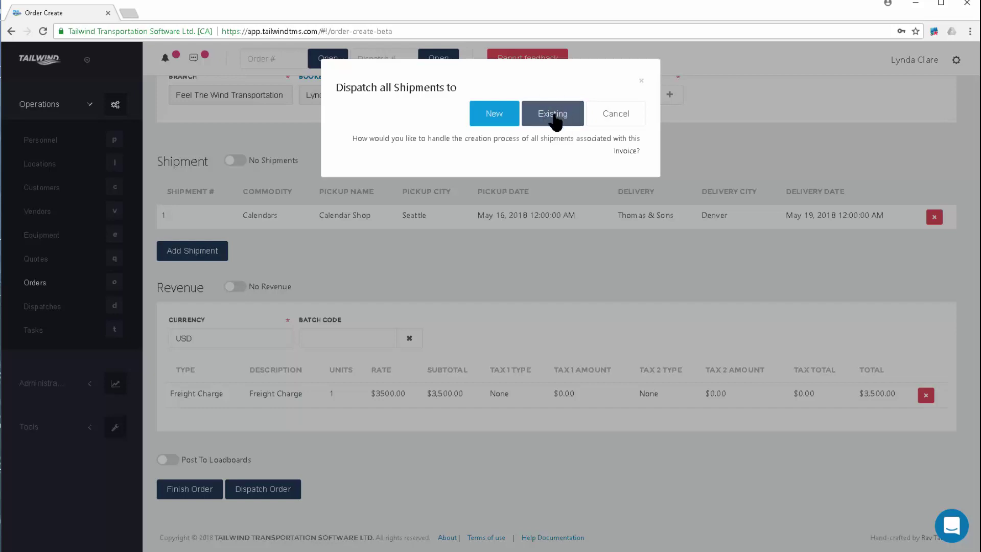
Send the shipment to a new dispatch 368 and set its type to Brokered Carrier.
{"action": "left_click", "coordinate": [493, 115]}
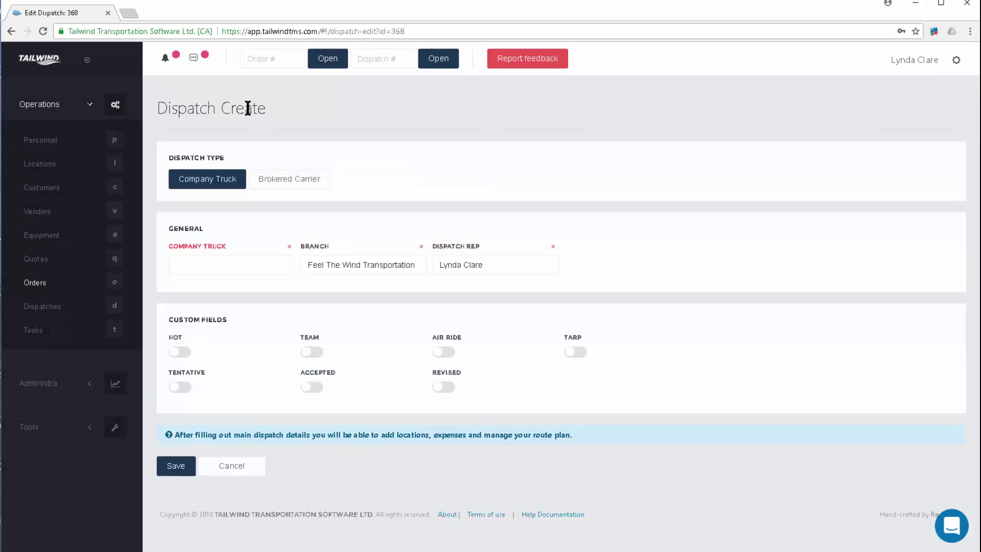
{"action": "left_click_drag", "start_coordinate": [266, 109], "coordinate": [169, 109]}
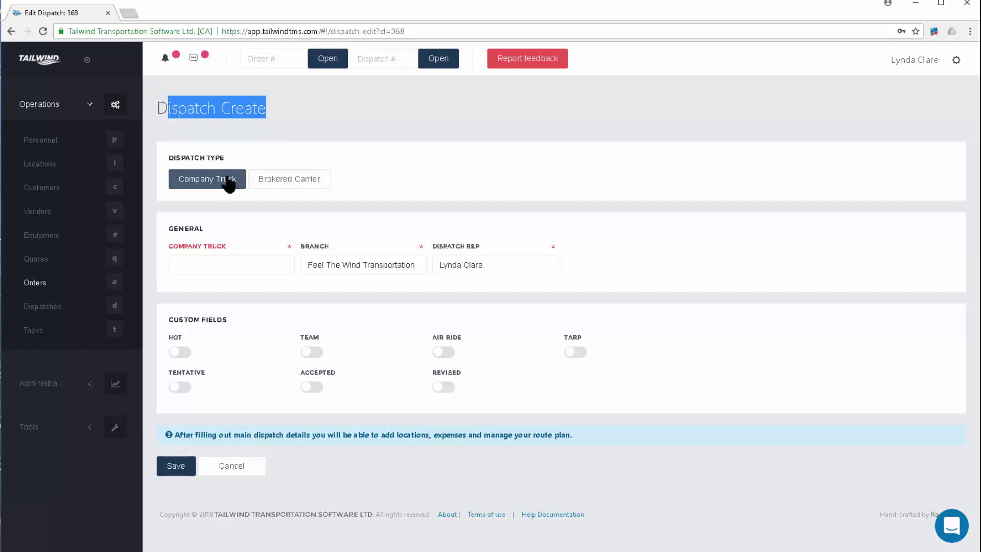
{"action": "left_click", "coordinate": [279, 266]}
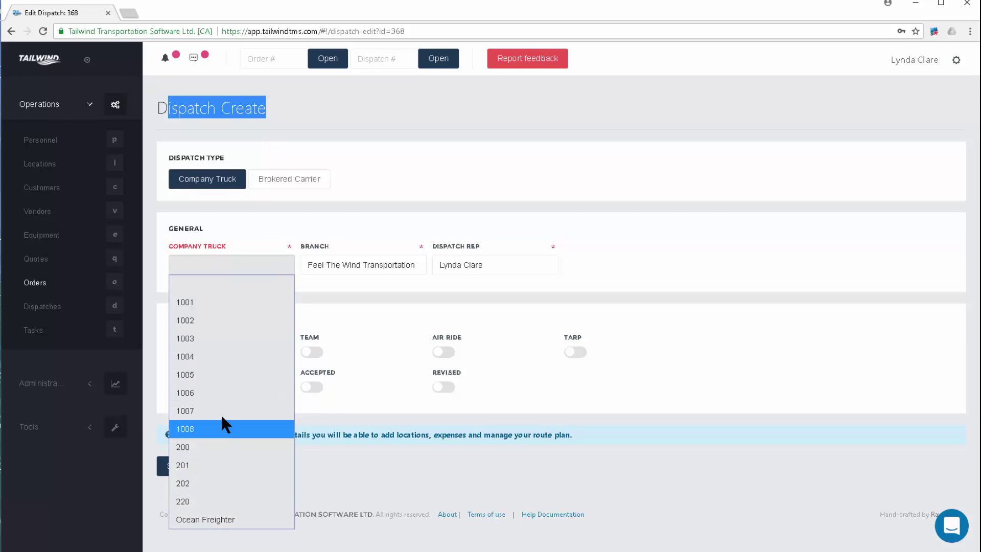
{"action": "left_click", "coordinate": [206, 260]}
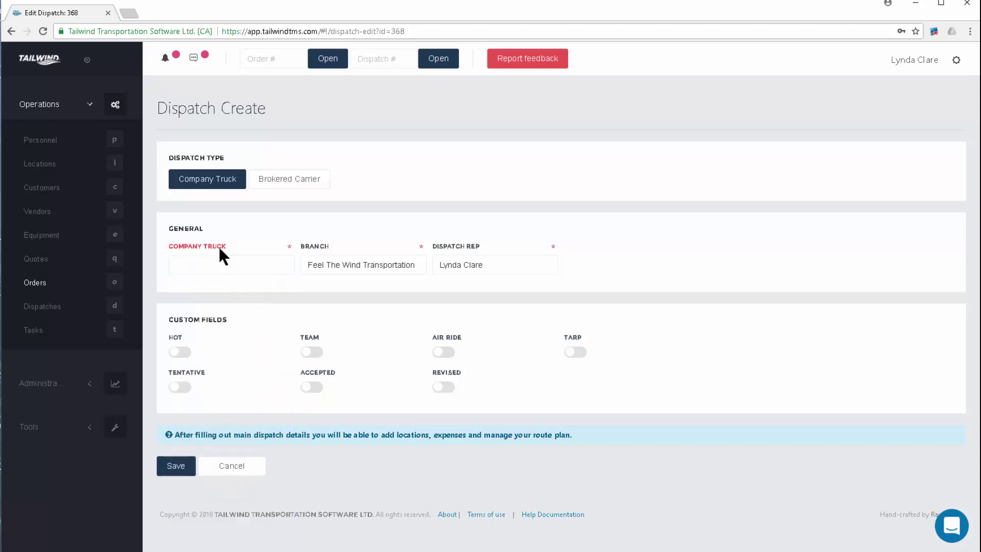
{"action": "left_click", "coordinate": [296, 183]}
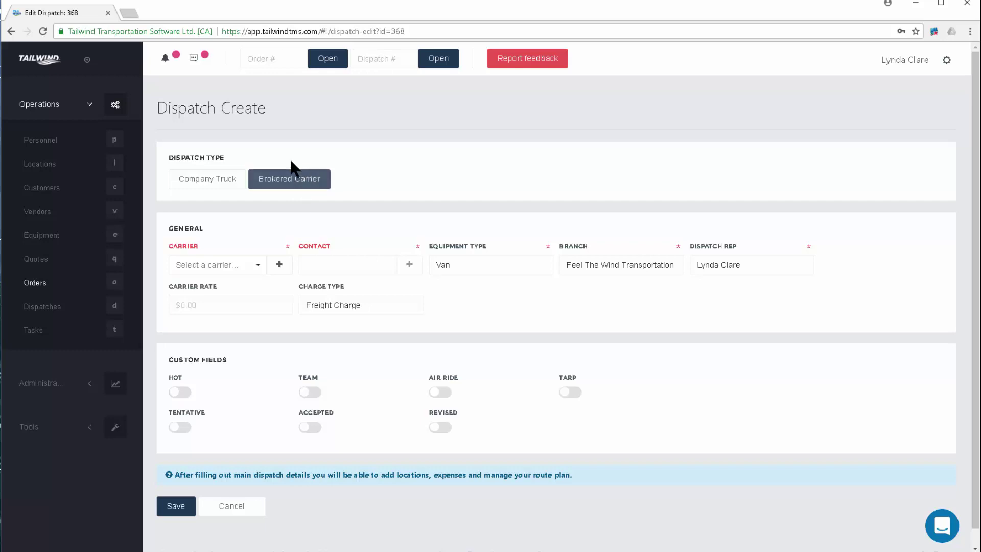
Assign Zippy Transport as the carrier, keeping its Portland contact.
{"action": "left_click", "coordinate": [239, 271]}
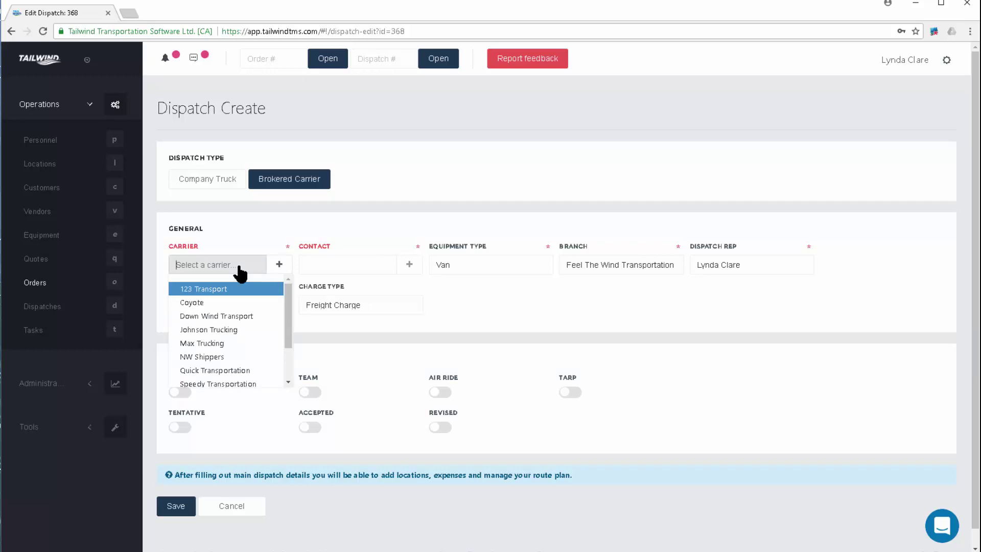
{"action": "left_click_drag", "start_coordinate": [288, 302], "coordinate": [291, 347]}
{"action": "left_click", "coordinate": [233, 374]}
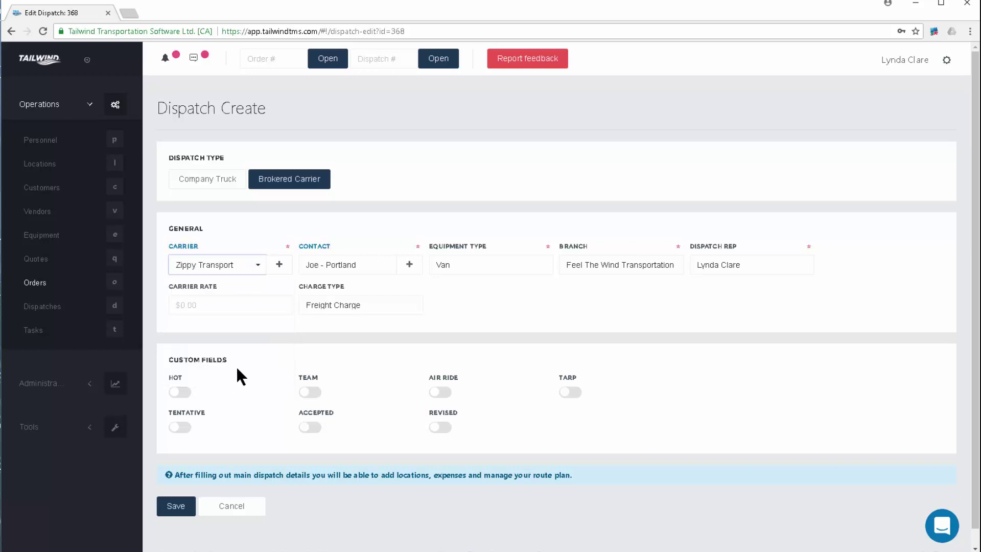
{"action": "left_click", "coordinate": [371, 264]}
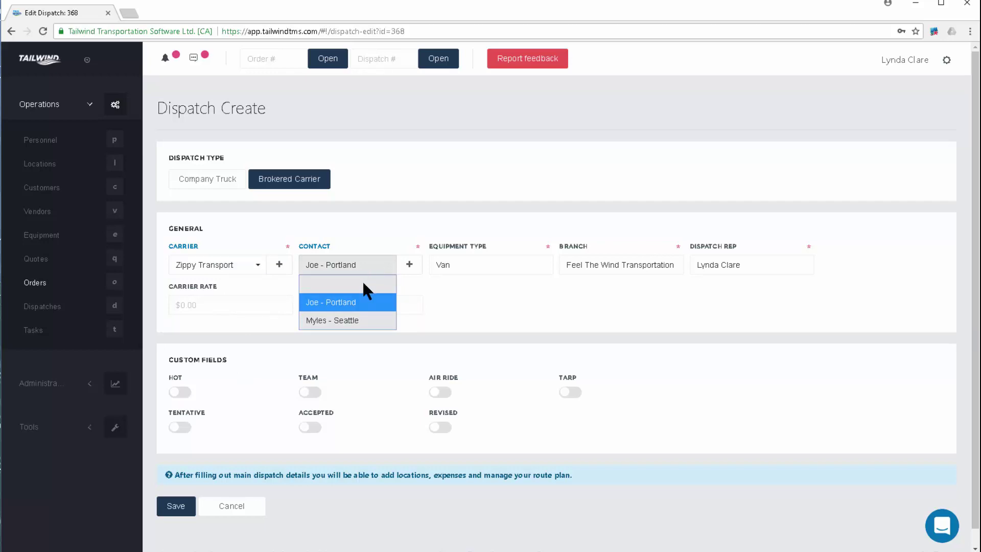
{"action": "left_click", "coordinate": [360, 303]}
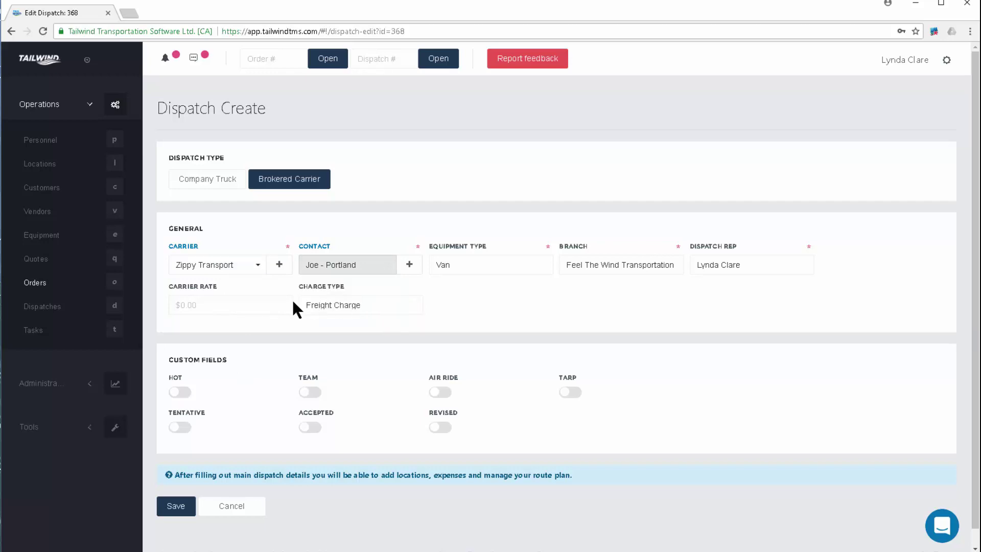
Enter a 3000.00 carrier rate as Brokered Carrier Expense, turn on Team, and save.
{"action": "left_click", "coordinate": [208, 302]}
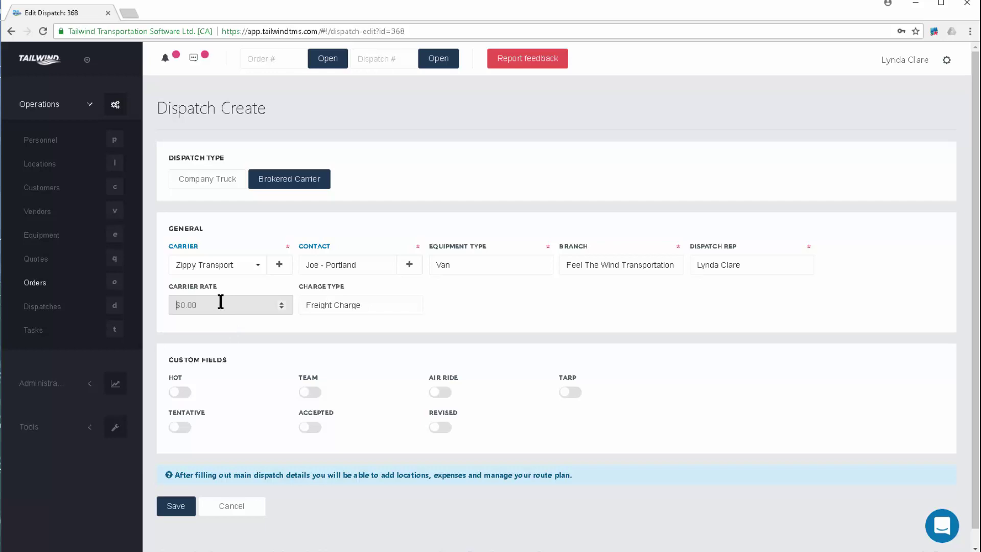
{"action": "type", "text": "3000.00"}
{"action": "left_click", "coordinate": [368, 305]}
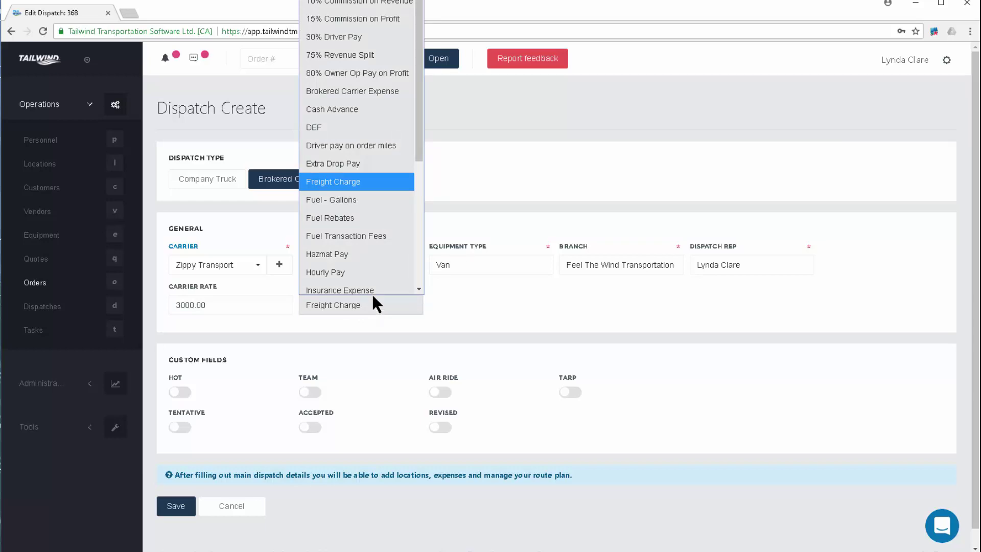
{"action": "left_click_drag", "start_coordinate": [419, 135], "coordinate": [414, 109]}
{"action": "left_click", "coordinate": [382, 91]}
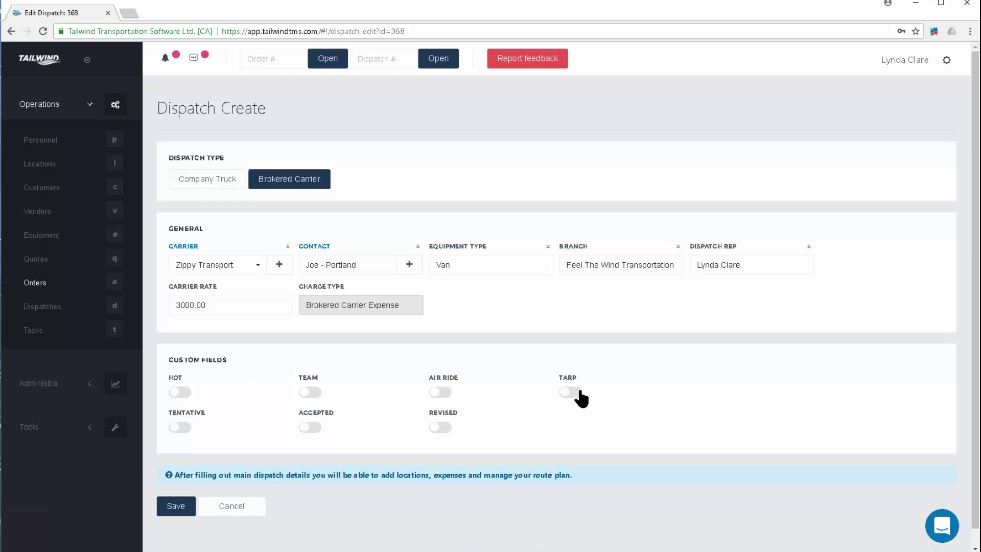
{"action": "left_click", "coordinate": [310, 392]}
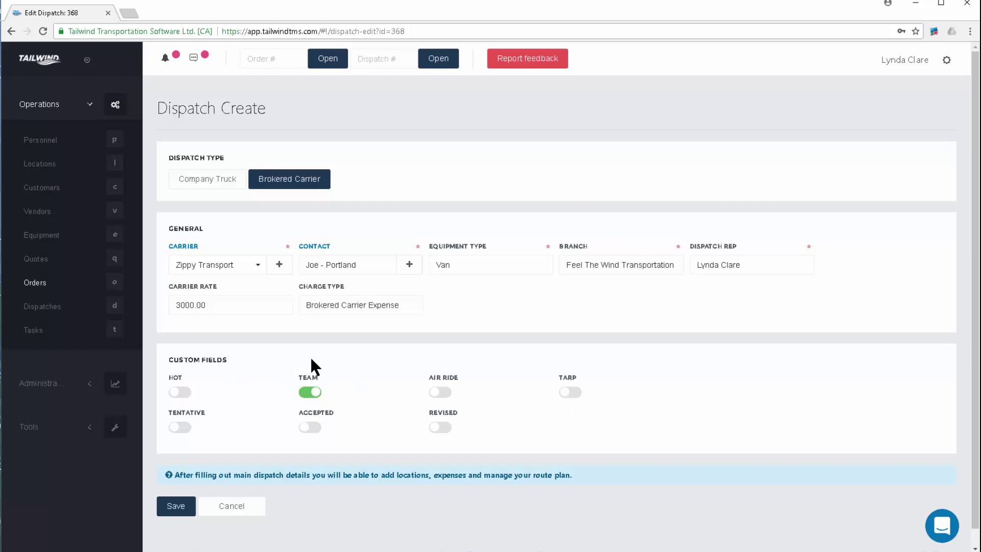
{"action": "left_click", "coordinate": [177, 511]}
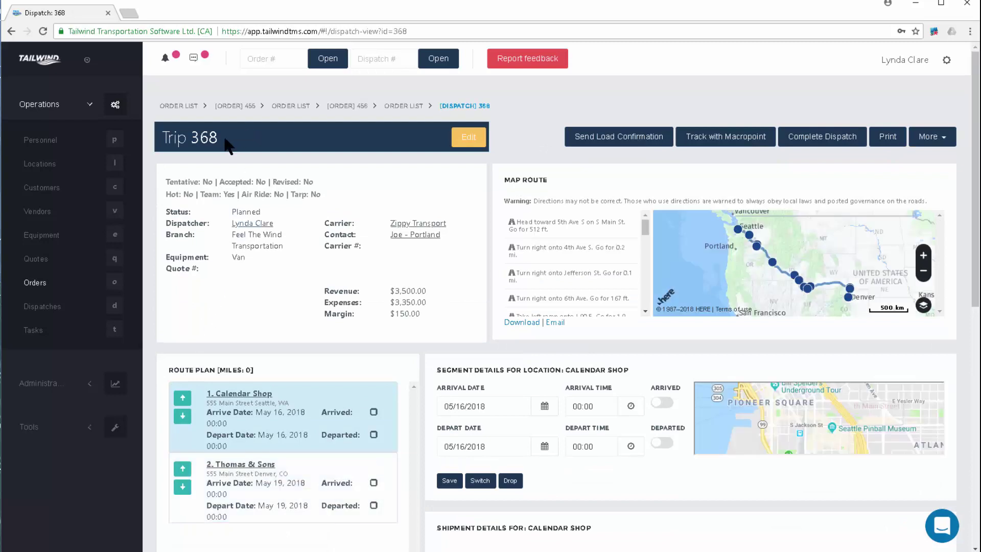
Bring up the Load Confirmation print options for Trip 368.
{"action": "left_click_drag", "start_coordinate": [226, 139], "coordinate": [186, 138]}
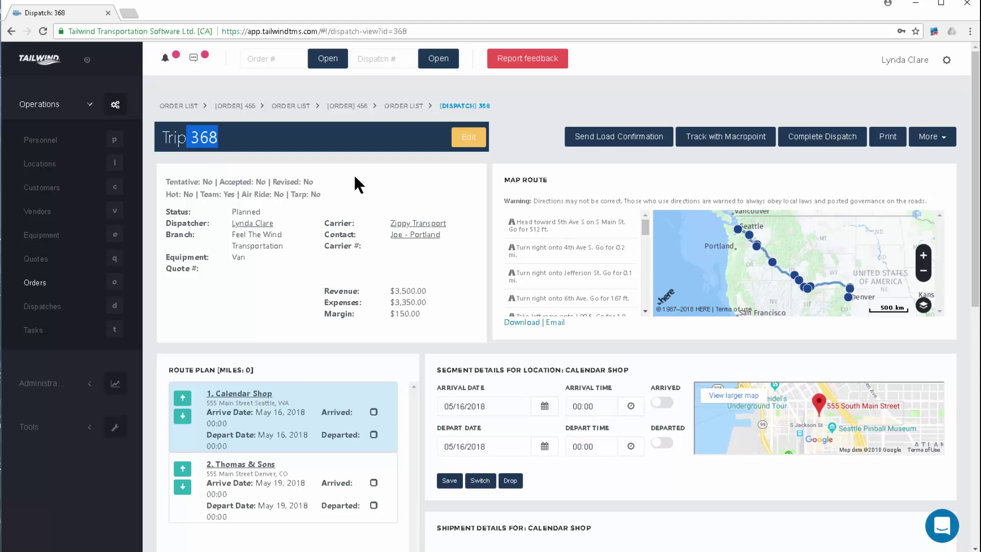
{"action": "left_click", "coordinate": [889, 137]}
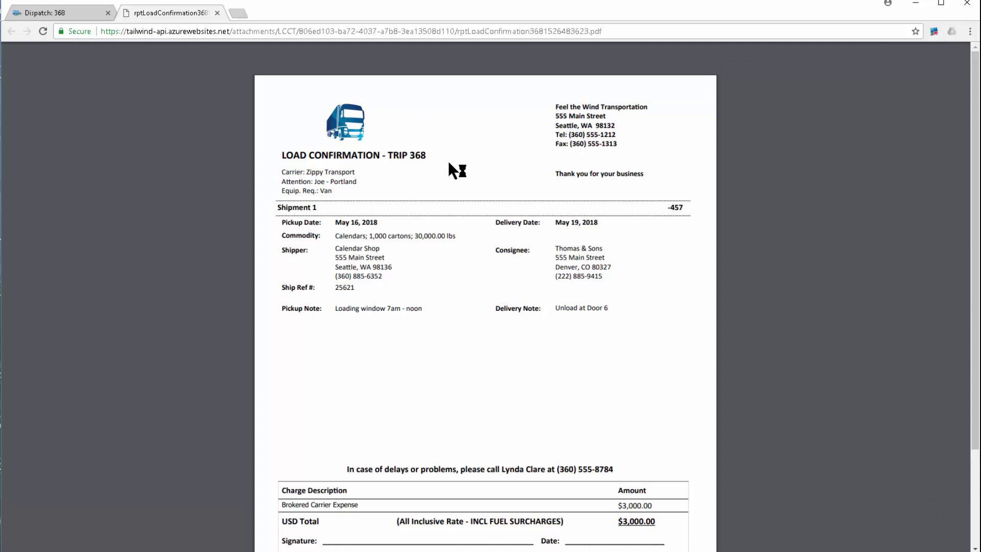
{"action": "left_click_drag", "start_coordinate": [427, 155], "coordinate": [415, 163]}
{"action": "left_click_drag", "start_coordinate": [556, 112], "coordinate": [589, 145]}
{"action": "scroll", "coordinate": [477, 142], "scroll_direction": "down", "scroll_amount": 1}
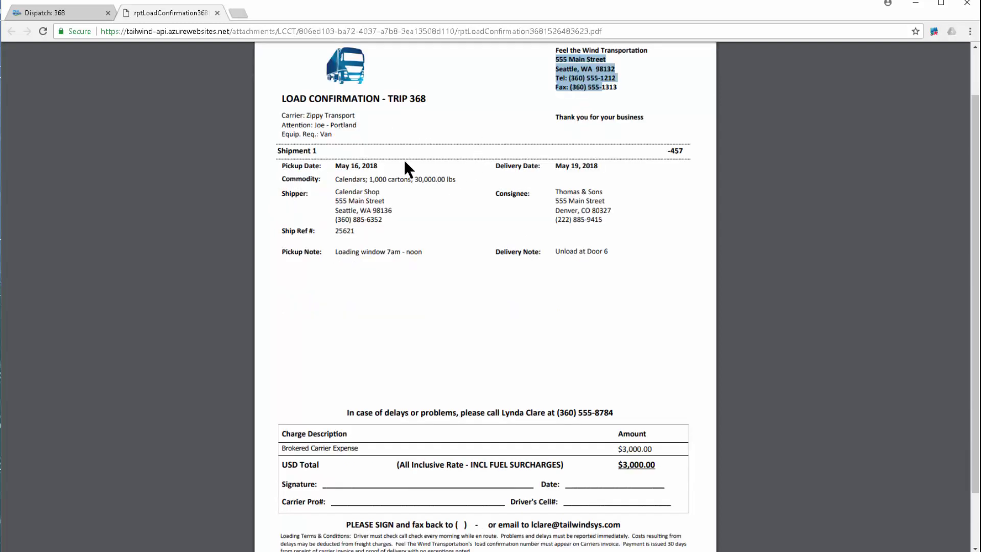
{"action": "left_click_drag", "start_coordinate": [335, 179], "coordinate": [456, 180]}
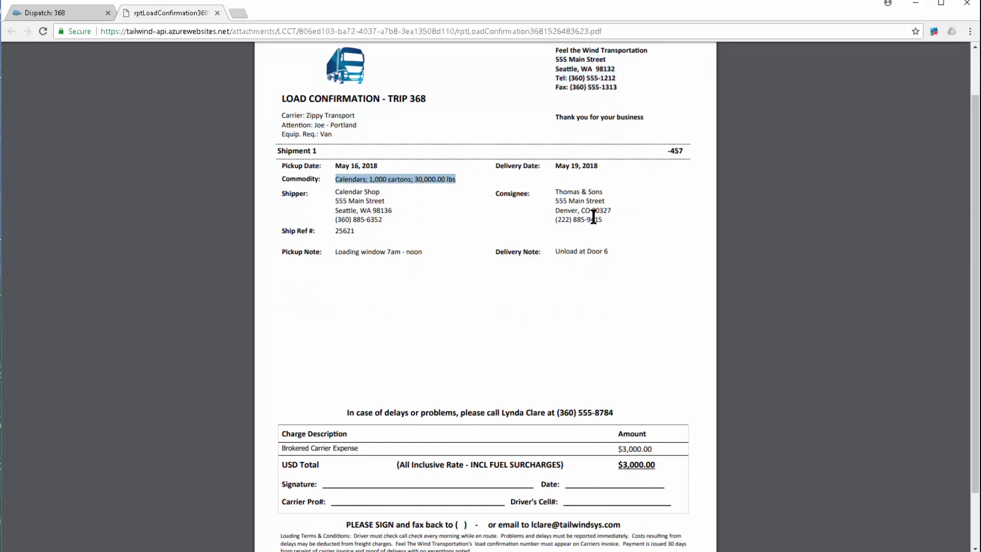
{"action": "left_click_drag", "start_coordinate": [336, 251], "coordinate": [420, 250]}
{"action": "left_click_drag", "start_coordinate": [557, 251], "coordinate": [611, 253]}
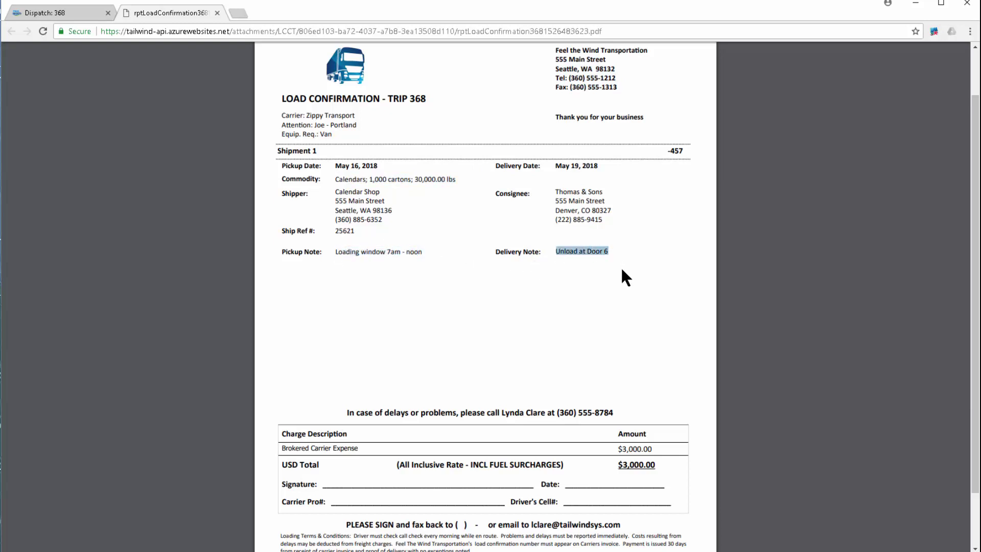
{"action": "scroll", "coordinate": [602, 284], "scroll_direction": "down", "scroll_amount": 2}
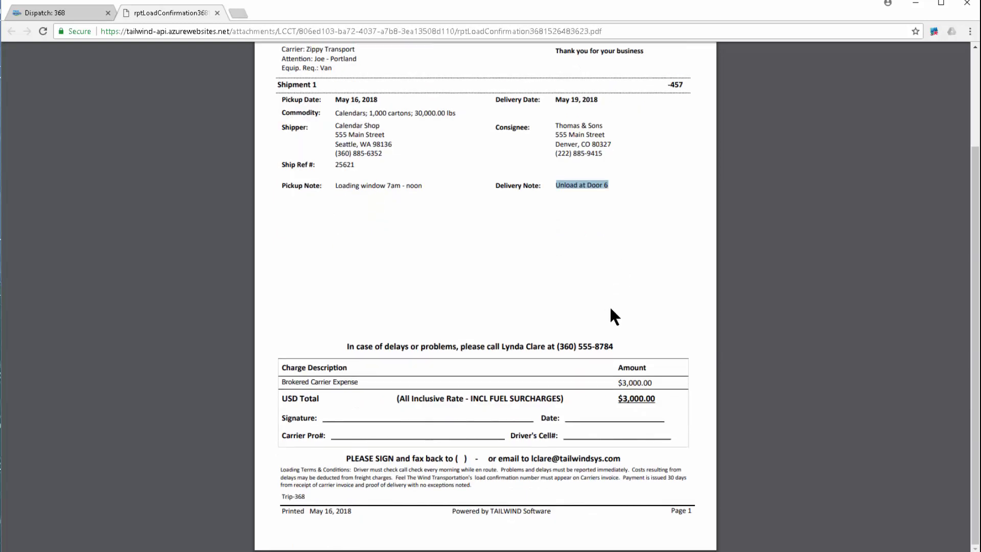
{"action": "left_click_drag", "start_coordinate": [656, 383], "coordinate": [617, 383]}
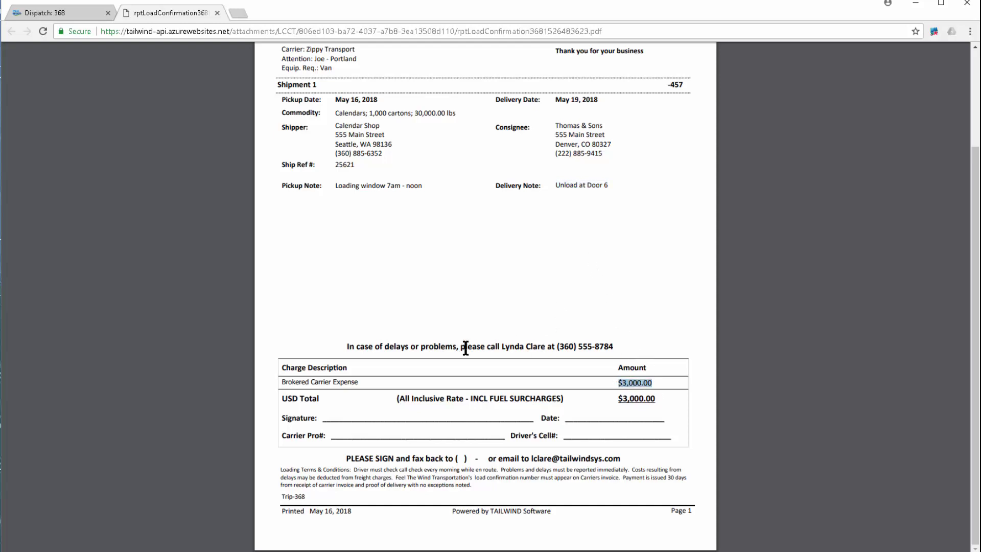
{"action": "left_click", "coordinate": [282, 473]}
{"action": "left_click_drag", "start_coordinate": [281, 473], "coordinate": [500, 472]}
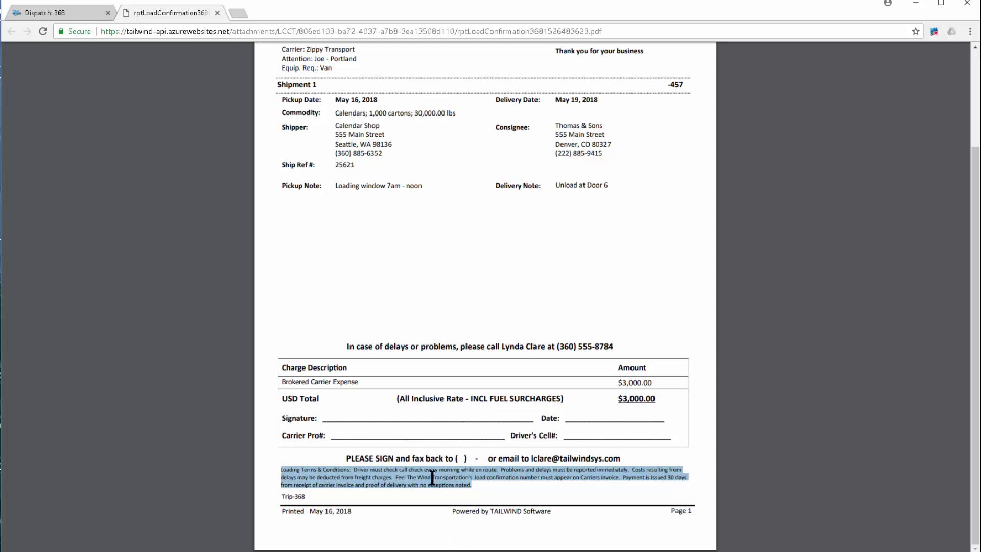
Close the Trip 368 print popup and return to the Order list.
{"action": "left_click", "coordinate": [409, 317]}
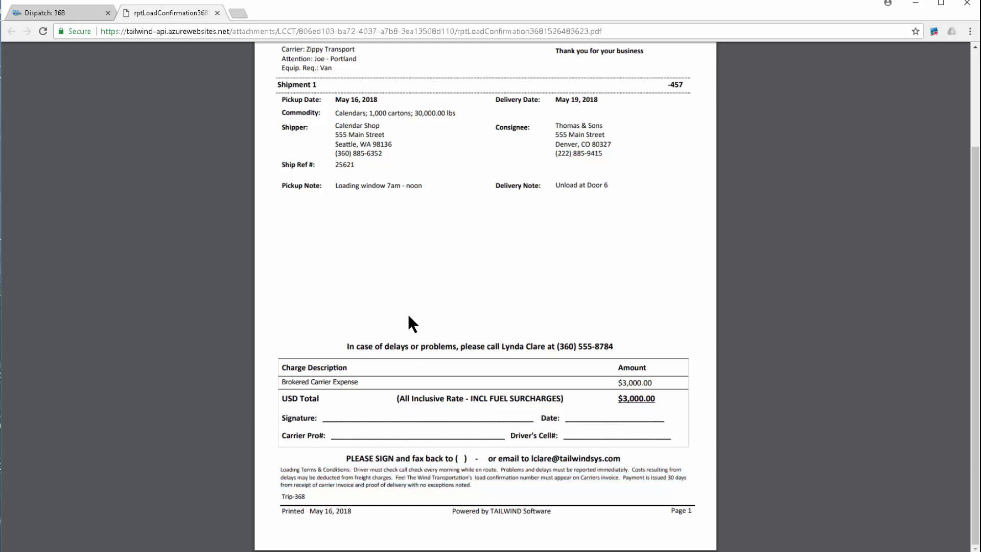
{"action": "left_click", "coordinate": [82, 9]}
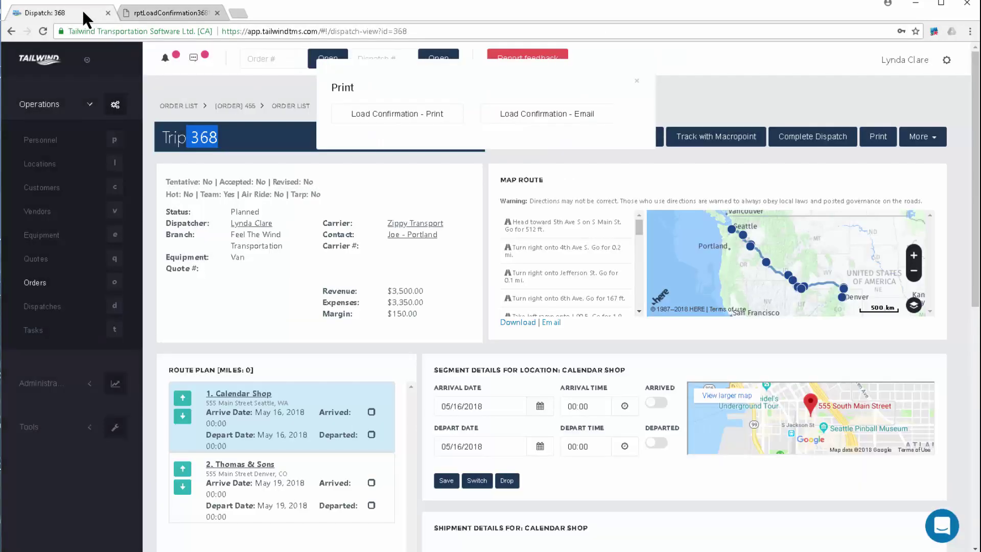
{"action": "left_click", "coordinate": [637, 82]}
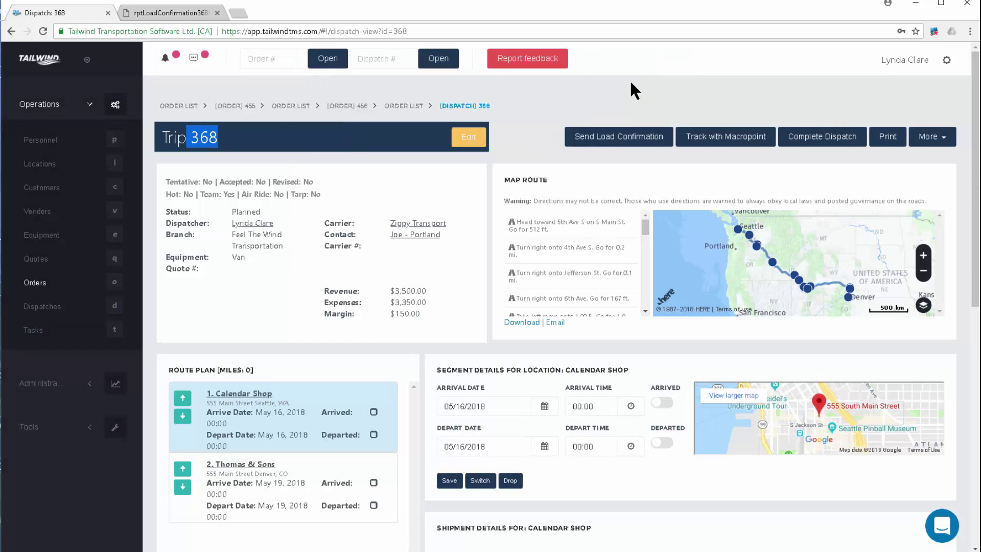
{"action": "left_click", "coordinate": [38, 286]}
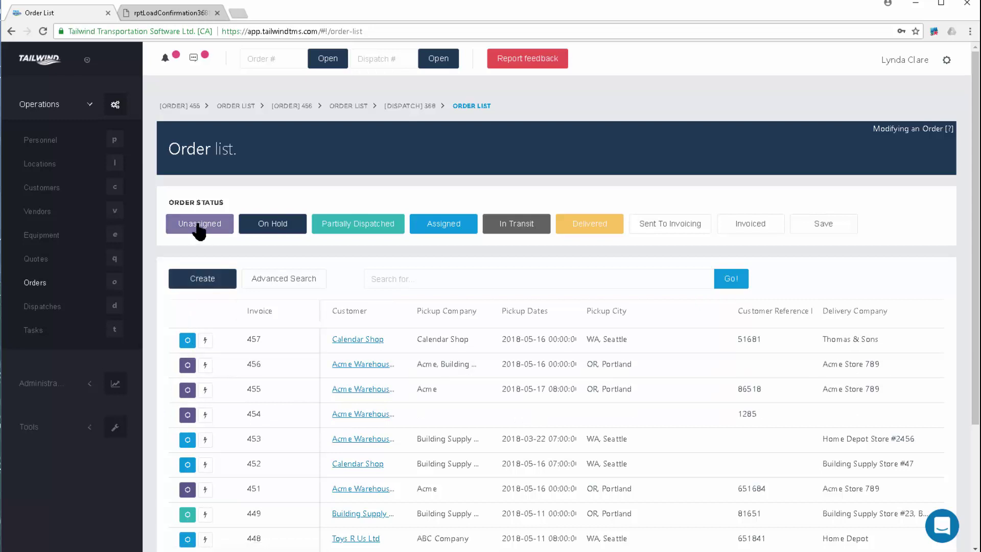
Open Acme Warehouse order 456 and begin dispatching its three Portland–Denver shipments.
{"action": "left_click", "coordinate": [186, 364]}
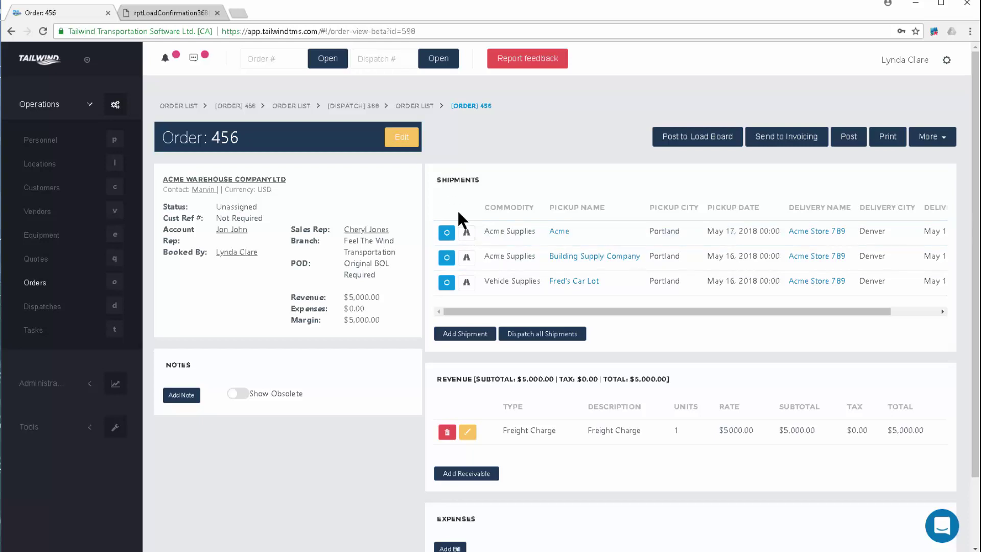
{"action": "left_click", "coordinate": [541, 335]}
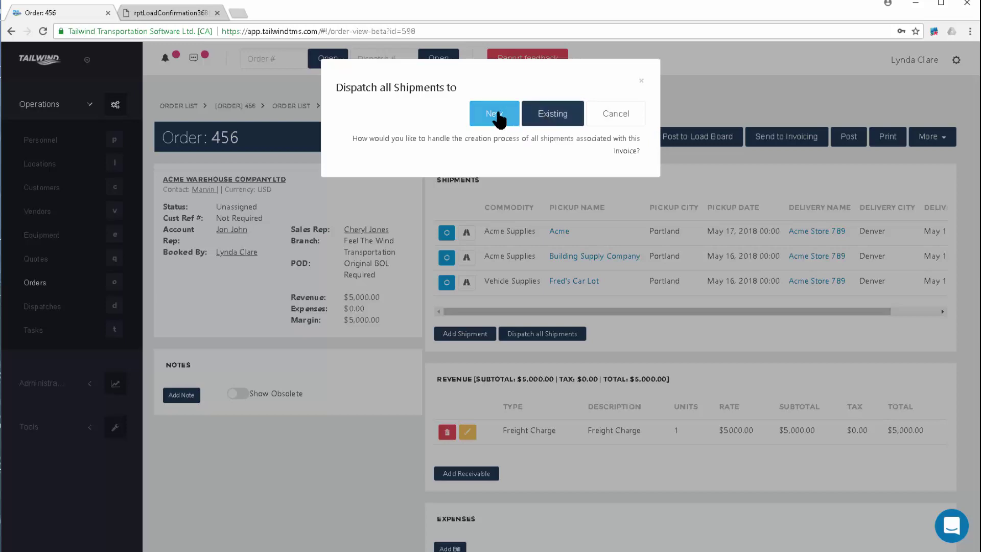
Create a new Company Truck dispatch on truck 200 and save it as Trip 369.
{"action": "left_click", "coordinate": [498, 118]}
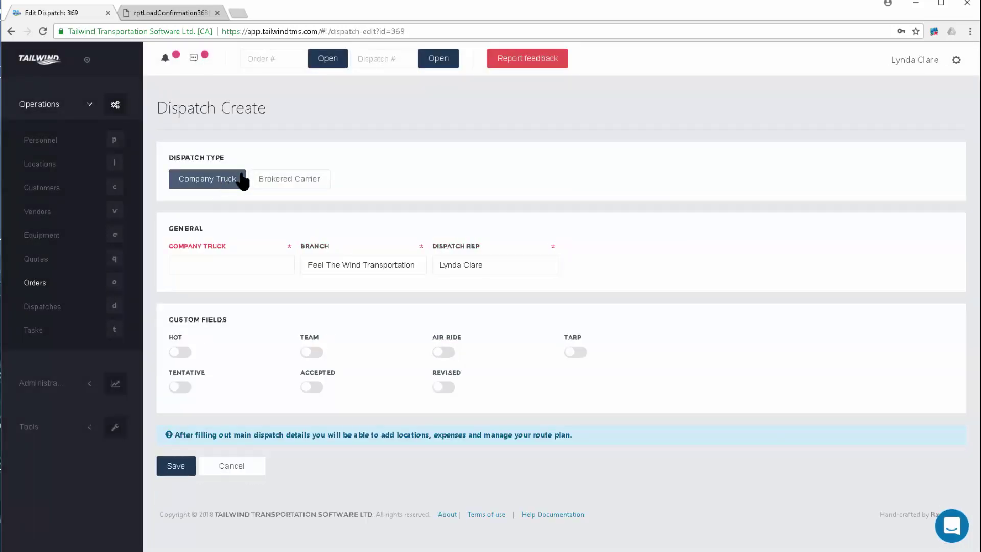
{"action": "left_click", "coordinate": [303, 180]}
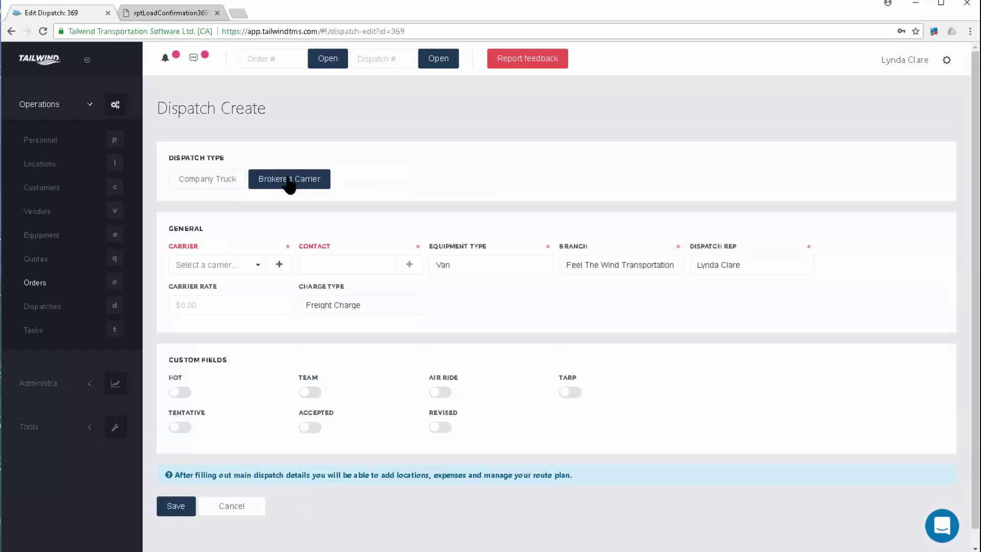
{"action": "left_click", "coordinate": [196, 187]}
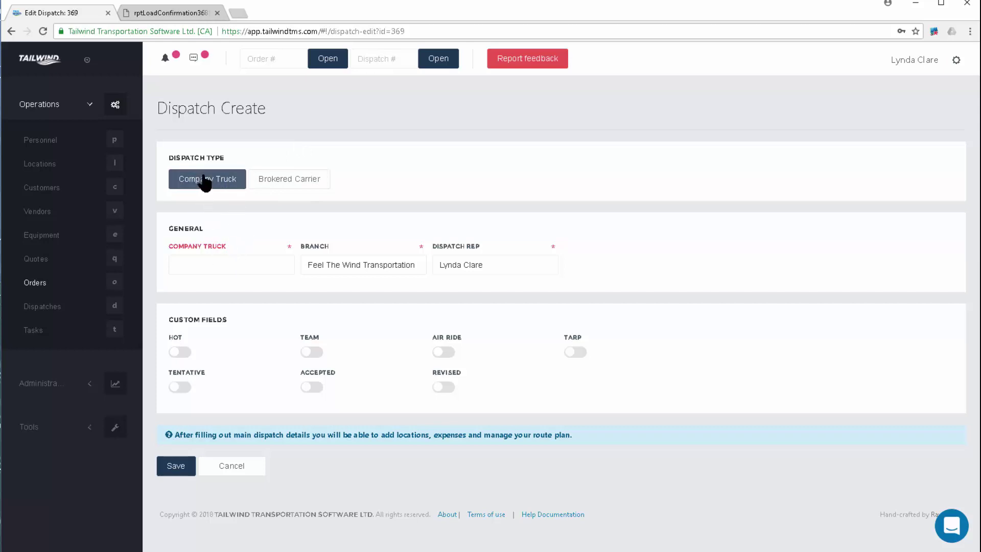
{"action": "left_click", "coordinate": [263, 264]}
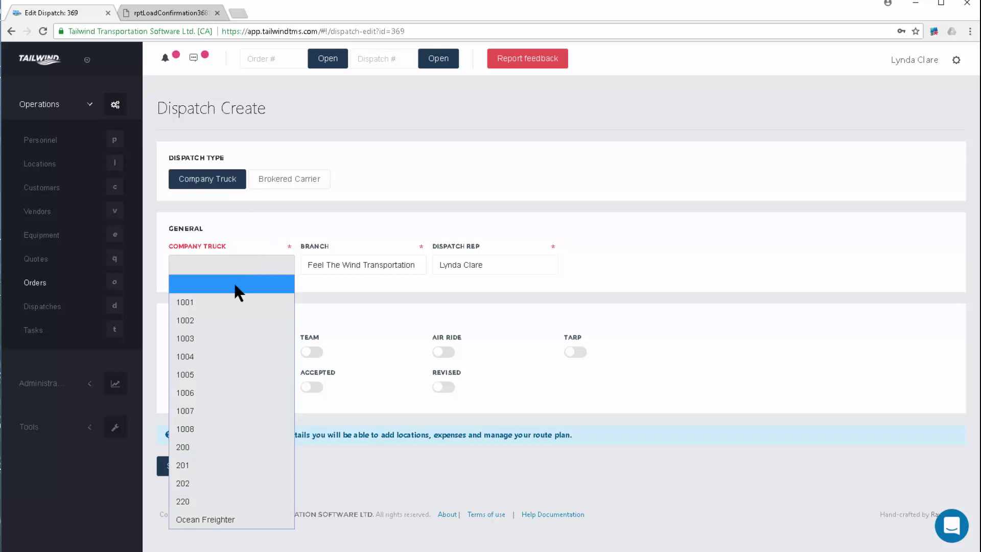
{"action": "left_click", "coordinate": [205, 446]}
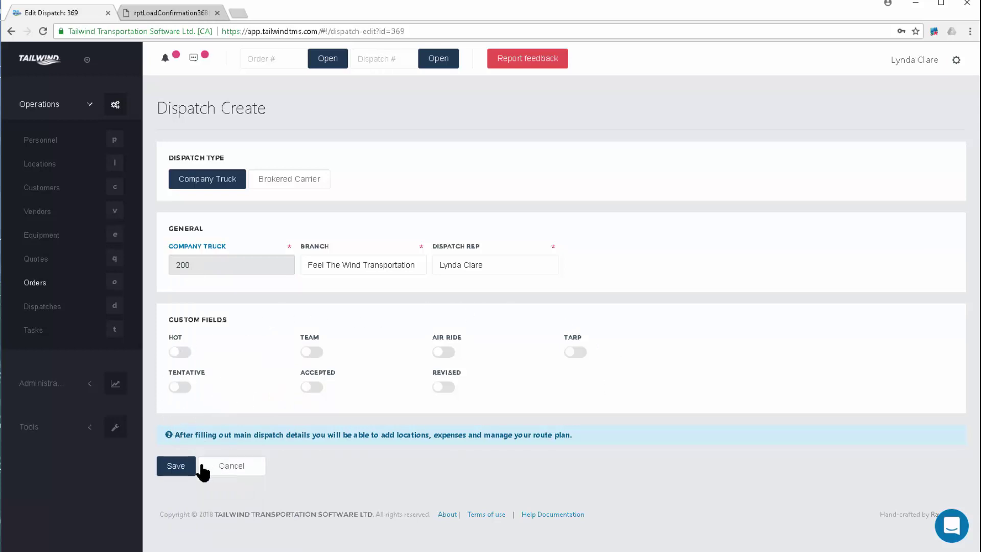
{"action": "left_click", "coordinate": [176, 467]}
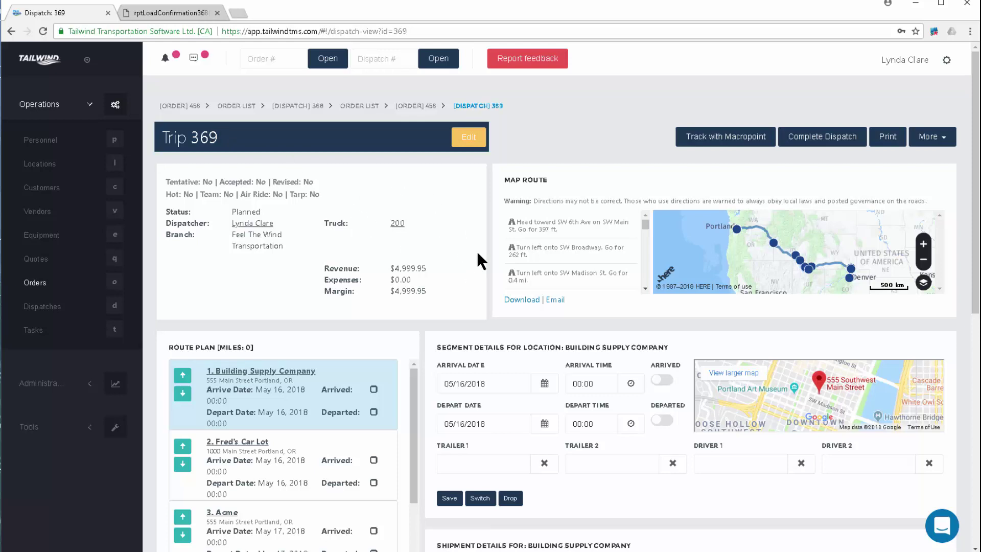
Set Trailer 1 to 53F103 and choose a Driver 1 for the Building Supply Company segment.
{"action": "scroll", "coordinate": [469, 252], "scroll_direction": "down", "scroll_amount": 1}
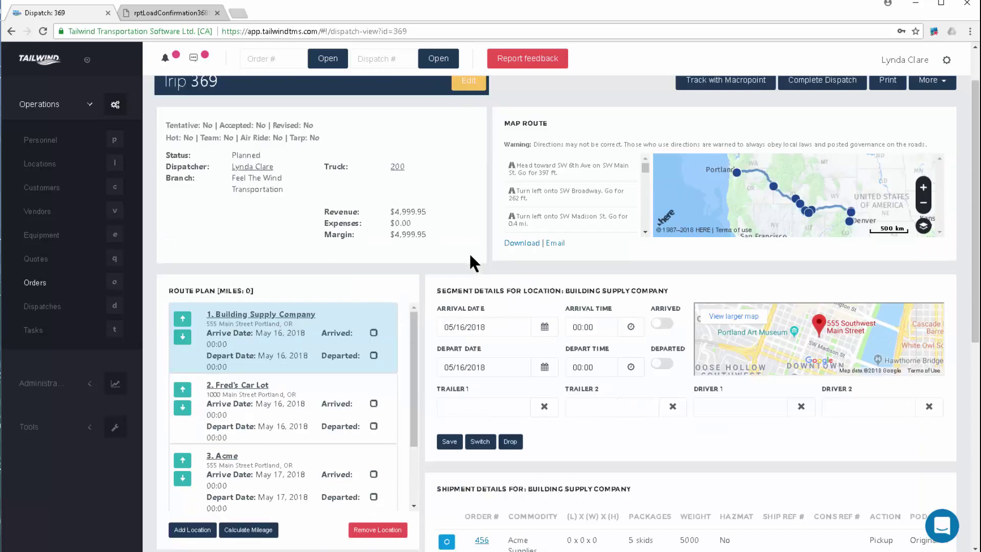
{"action": "left_click", "coordinate": [504, 401]}
{"action": "left_click", "coordinate": [478, 299]}
{"action": "left_click", "coordinate": [751, 406]}
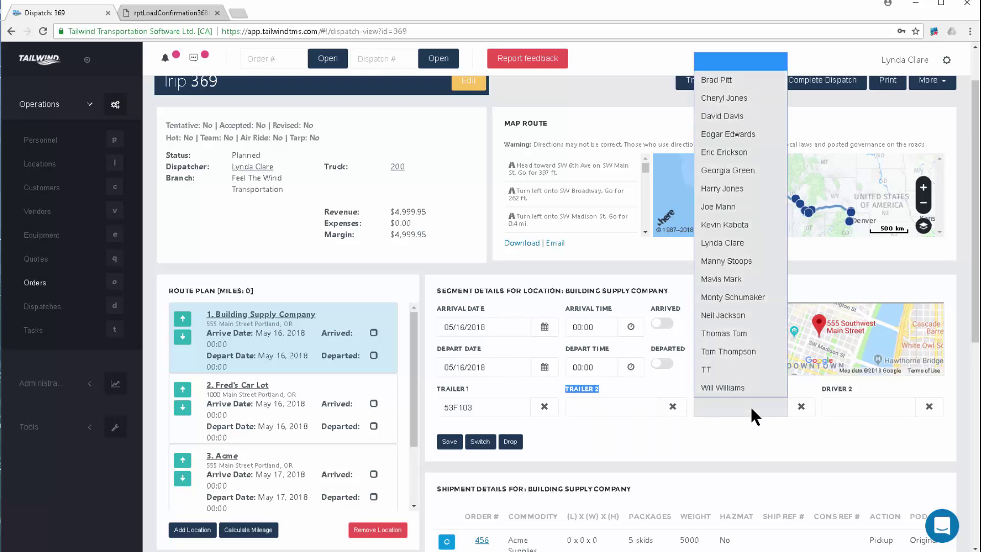
{"action": "left_click", "coordinate": [744, 170]}
{"action": "left_click", "coordinate": [722, 382]}
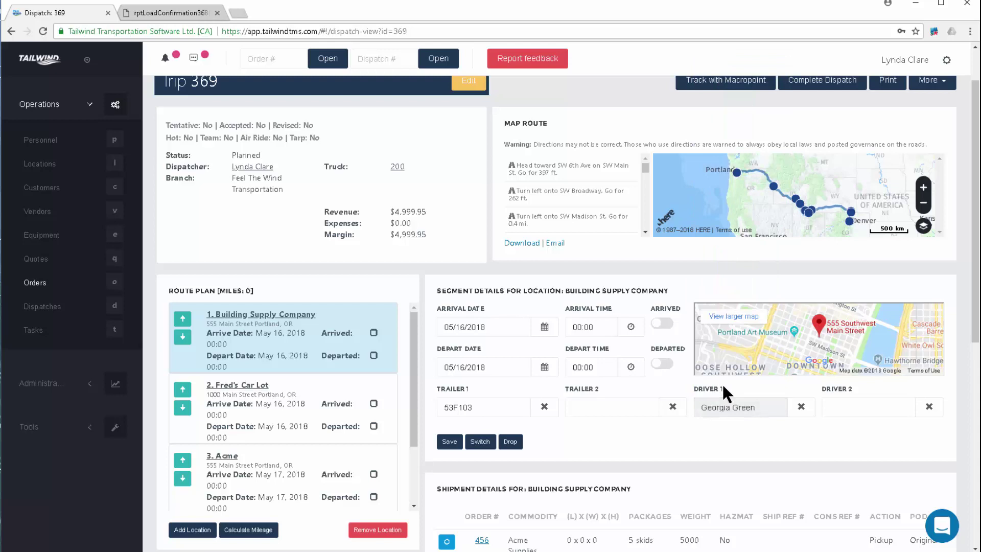
{"action": "left_click", "coordinate": [854, 397]}
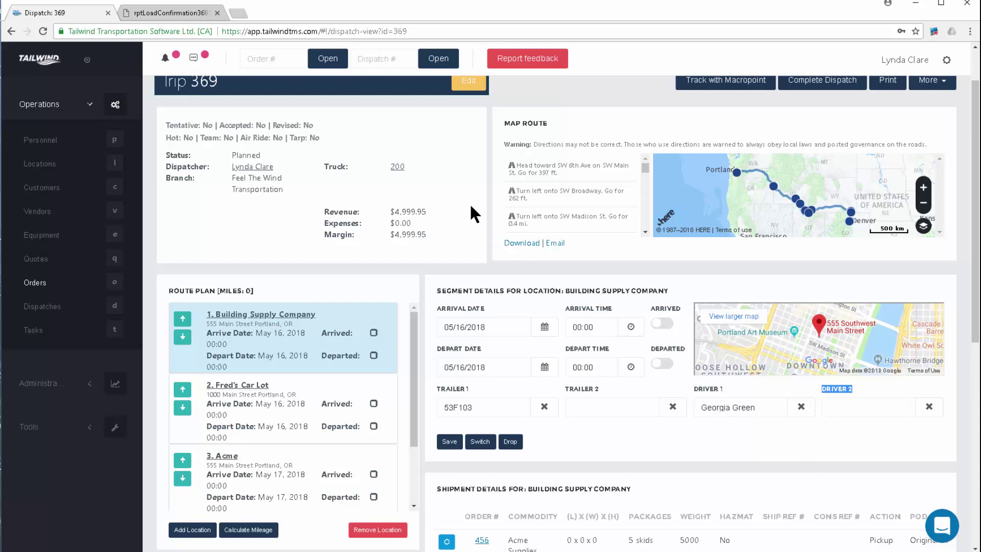
Calculate Trip 369's route mileage, producing a 1250.77-mile route plan.
{"action": "scroll", "coordinate": [470, 205], "scroll_direction": "up", "scroll_amount": 2}
{"action": "left_click_drag", "start_coordinate": [551, 180], "coordinate": [507, 182]}
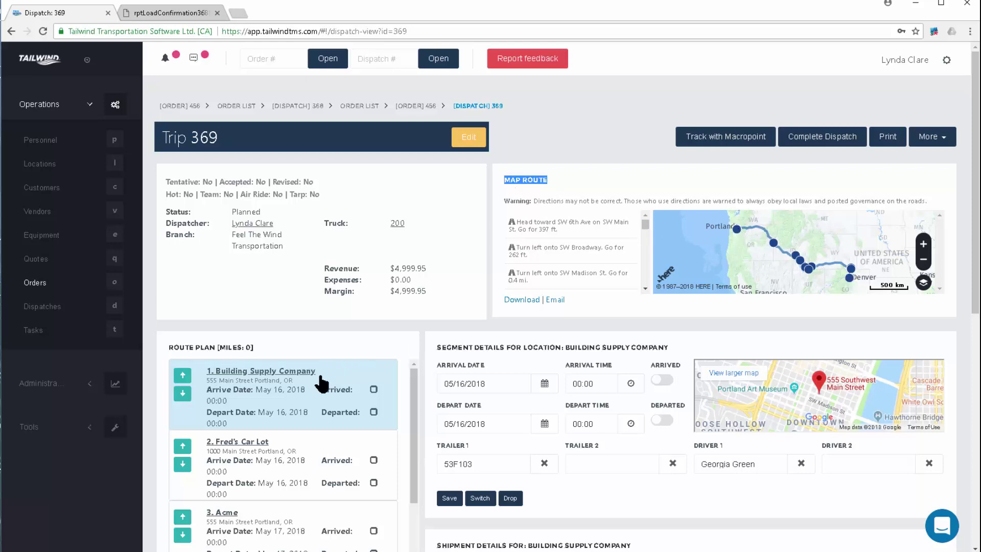
{"action": "left_click_drag", "start_coordinate": [168, 348], "coordinate": [260, 344]}
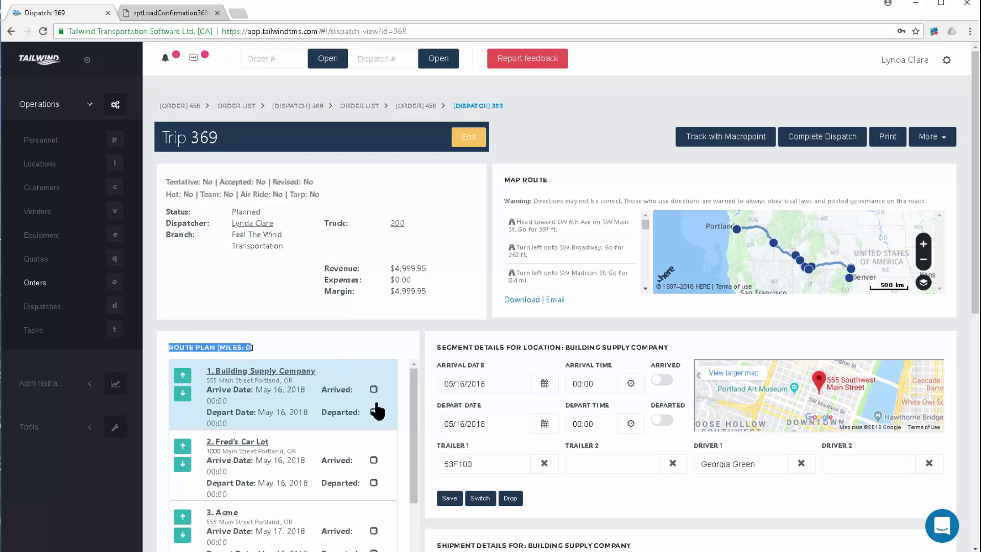
{"action": "scroll", "coordinate": [378, 404], "scroll_direction": "down", "scroll_amount": 4}
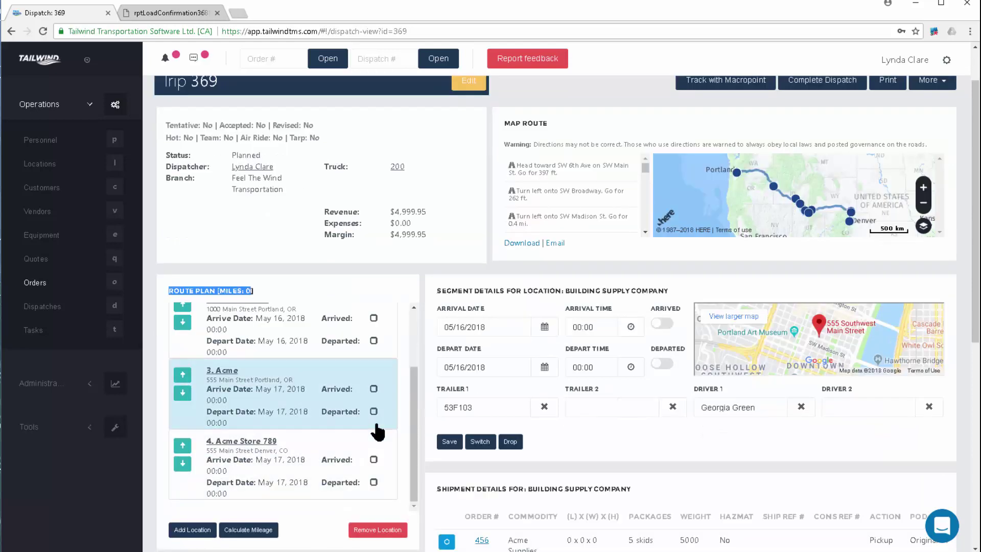
{"action": "scroll", "coordinate": [378, 434], "scroll_direction": "up", "scroll_amount": 1}
{"action": "scroll", "coordinate": [377, 433], "scroll_direction": "up", "scroll_amount": 1}
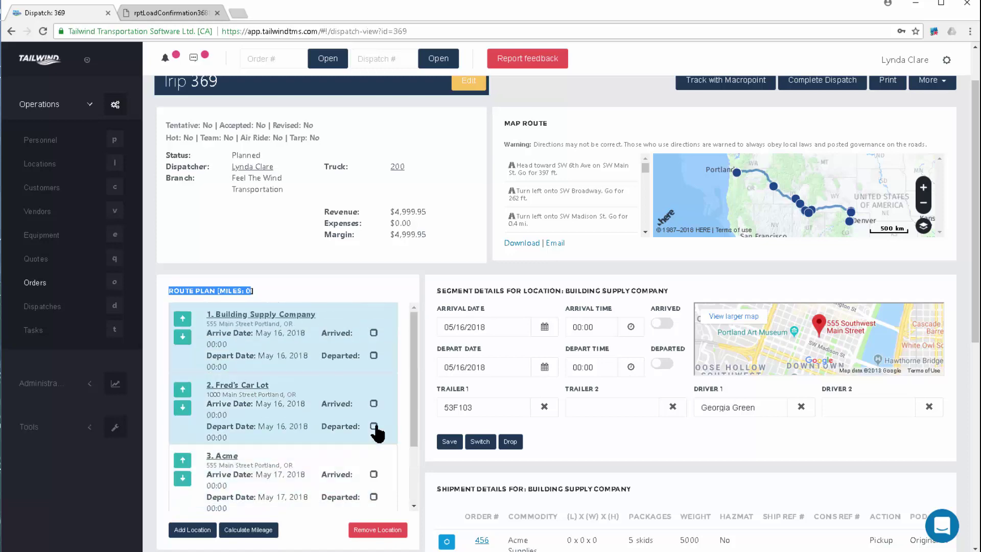
{"action": "scroll", "coordinate": [551, 446], "scroll_direction": "down", "scroll_amount": 1}
{"action": "scroll", "coordinate": [550, 443], "scroll_direction": "down", "scroll_amount": 4}
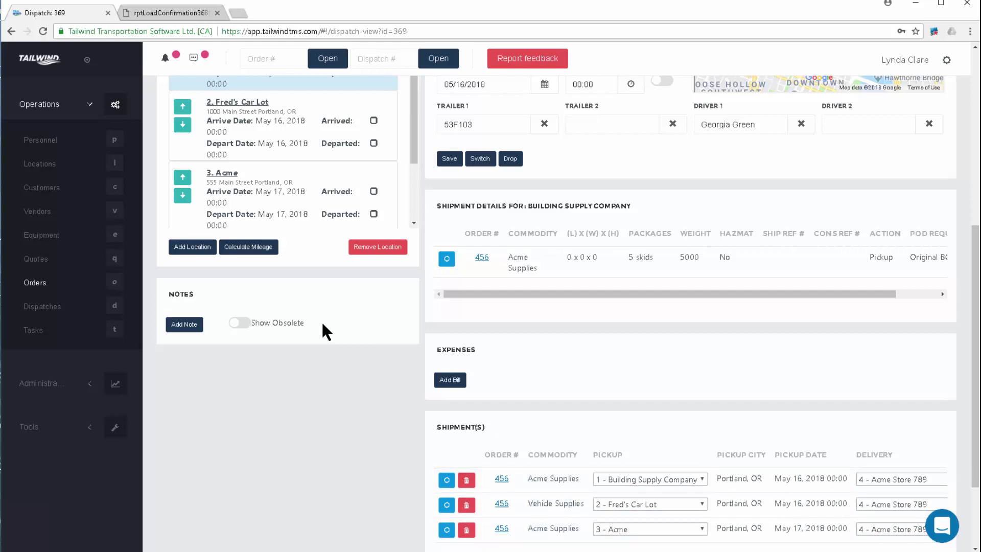
{"action": "scroll", "coordinate": [321, 321], "scroll_direction": "up", "scroll_amount": 3}
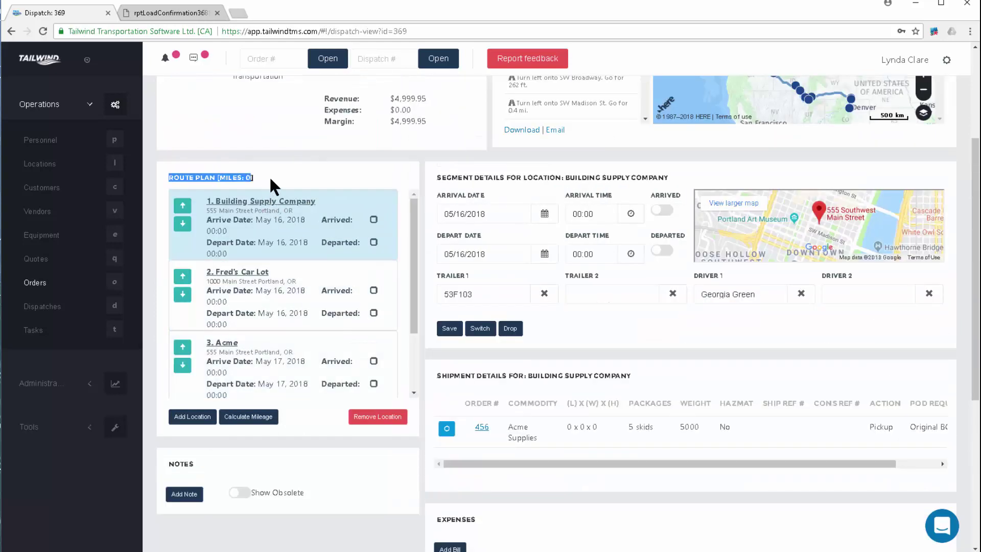
{"action": "left_click", "coordinate": [249, 417]}
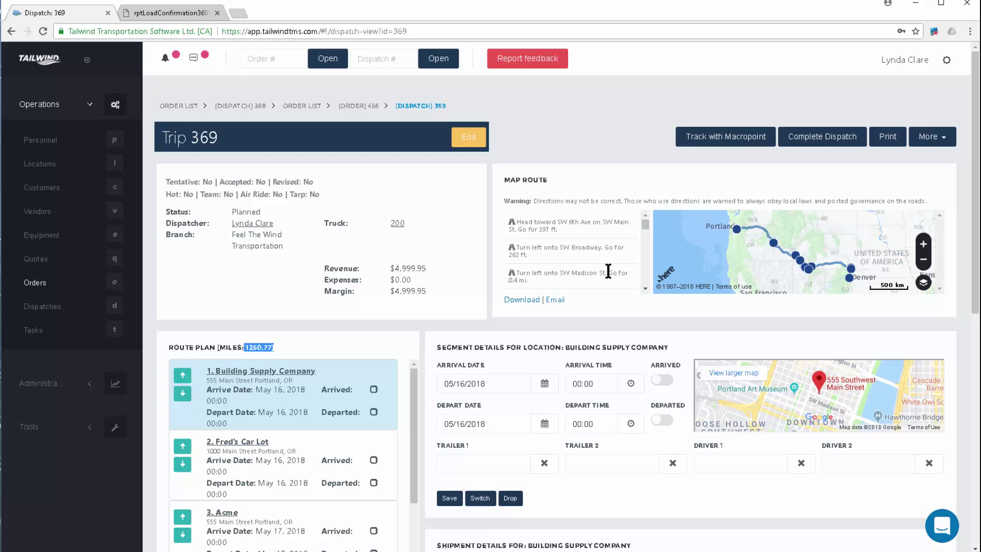
{"action": "scroll", "coordinate": [493, 445], "scroll_direction": "down", "scroll_amount": 1}
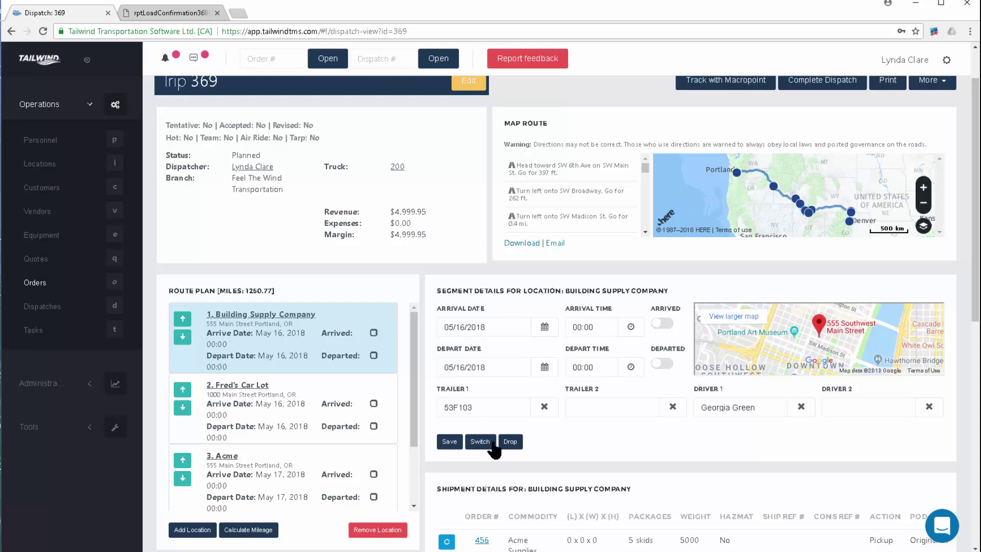
{"action": "scroll", "coordinate": [510, 313], "scroll_direction": "down", "scroll_amount": 4}
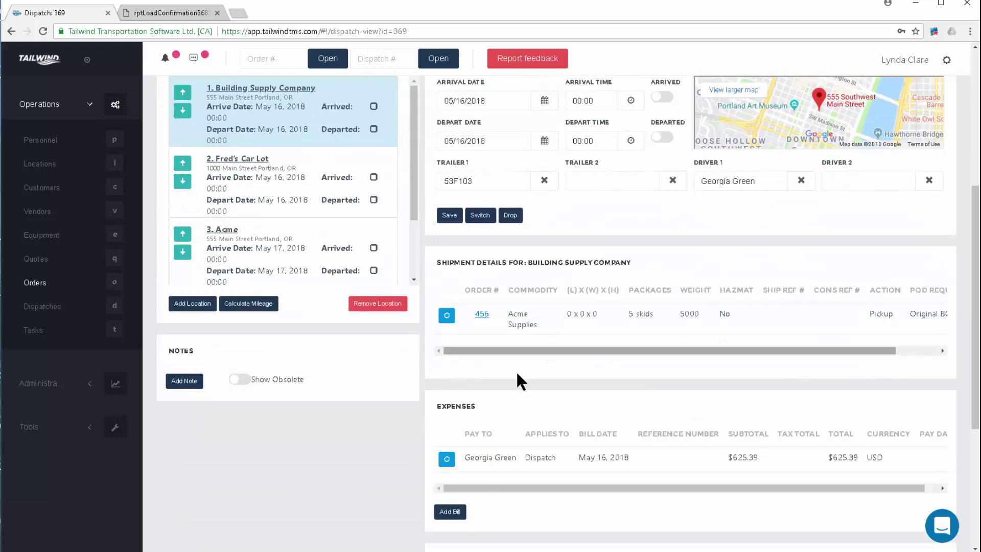
{"action": "double_click", "coordinate": [444, 405]}
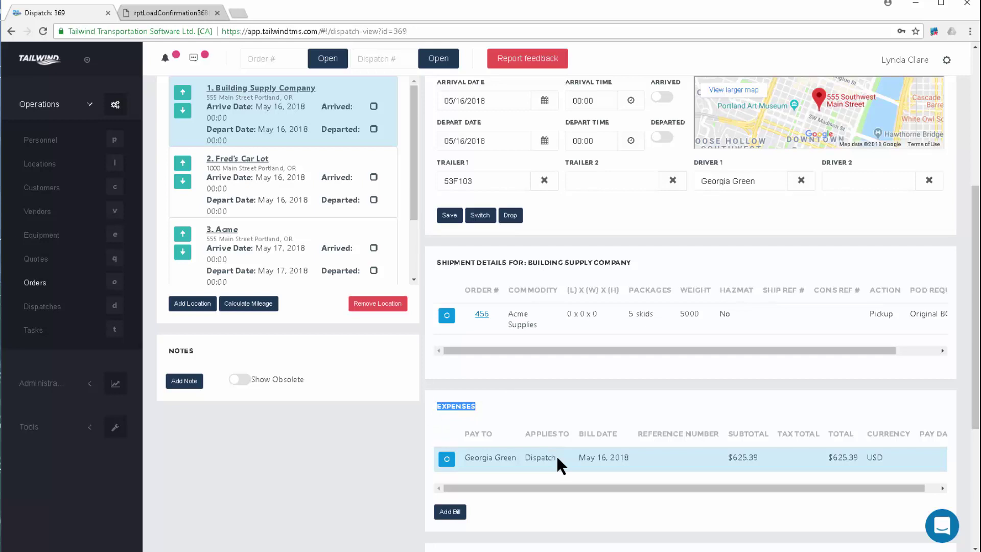
{"action": "left_click", "coordinate": [728, 162]}
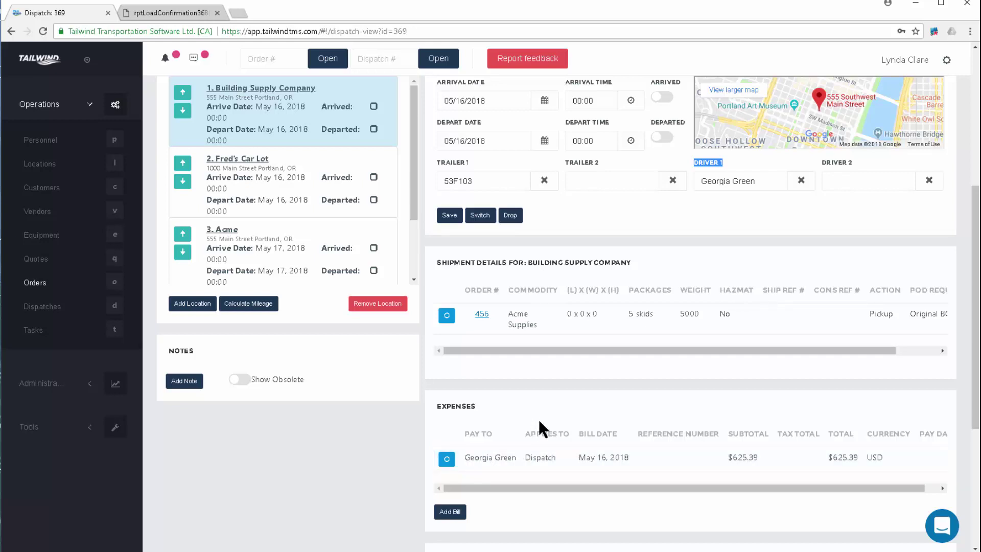
{"action": "scroll", "coordinate": [540, 411], "scroll_direction": "up", "scroll_amount": 1}
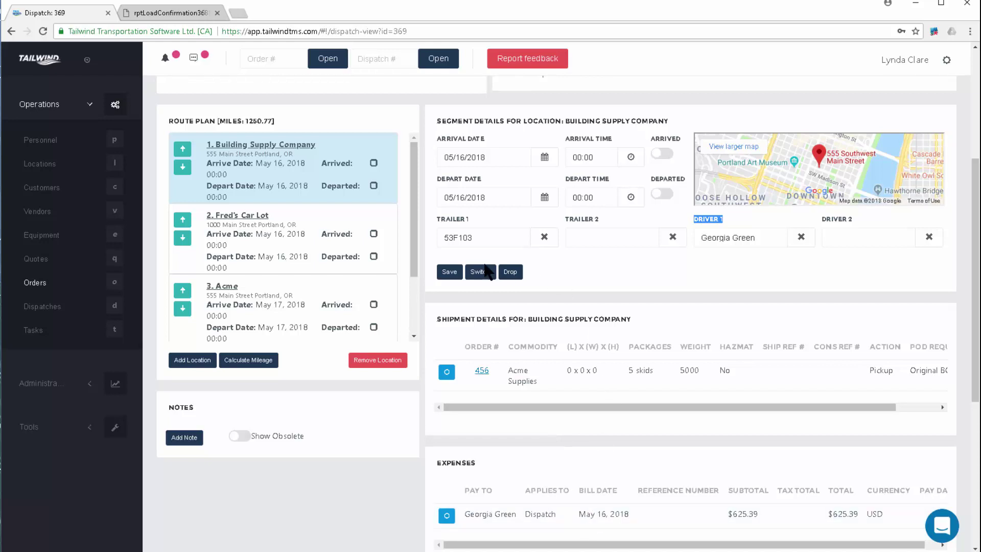
{"action": "scroll", "coordinate": [553, 286], "scroll_direction": "up", "scroll_amount": 3}
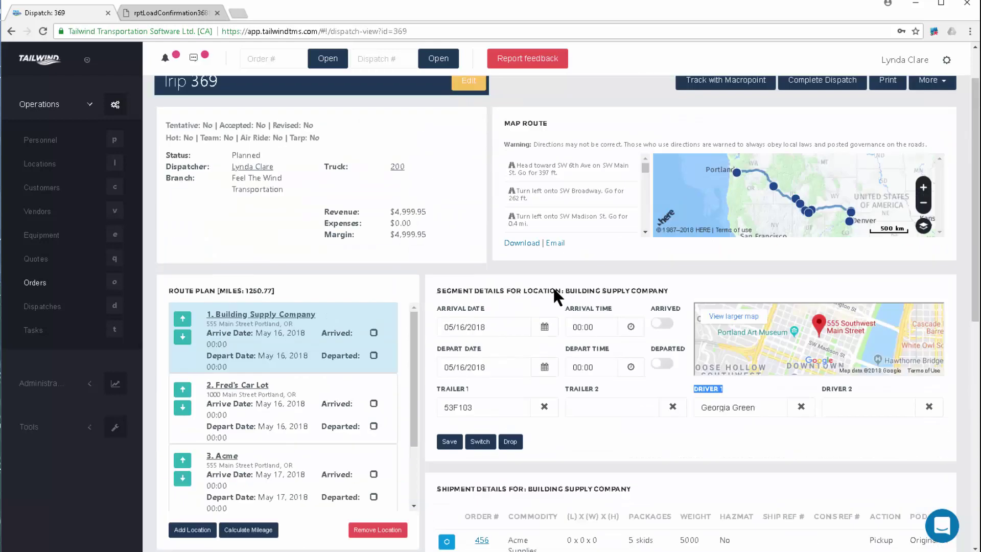
{"action": "scroll", "coordinate": [554, 286], "scroll_direction": "up", "scroll_amount": 1}
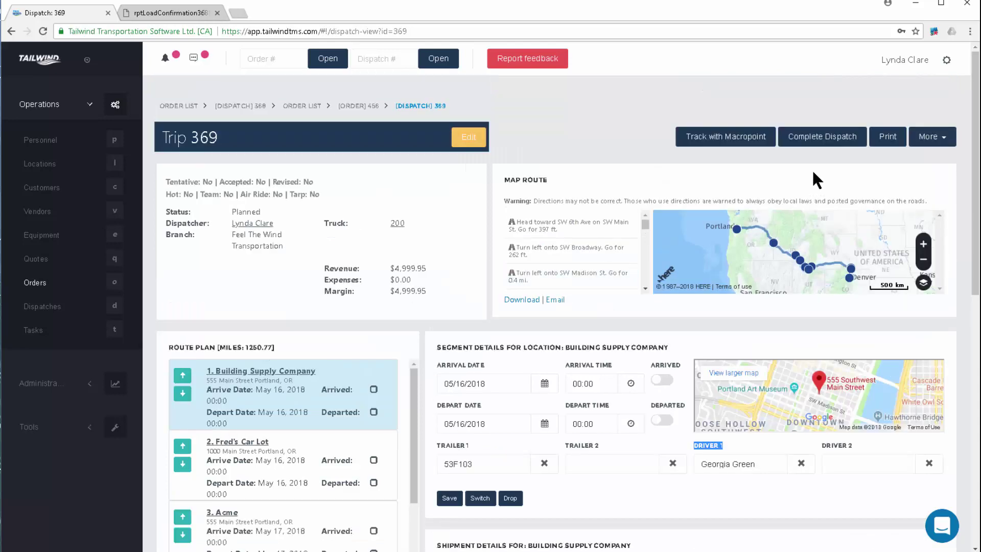
{"action": "left_click", "coordinate": [890, 140]}
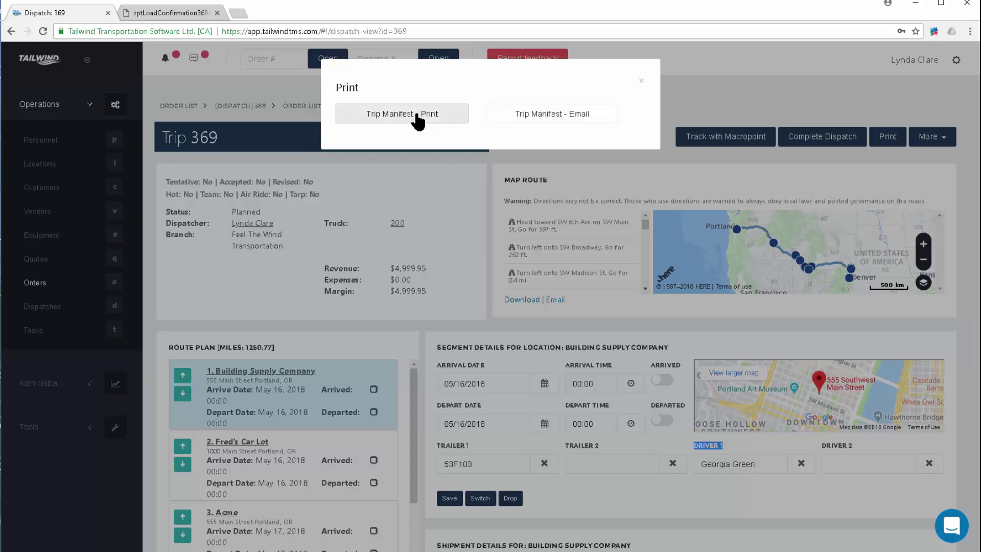
{"action": "left_click", "coordinate": [640, 82]}
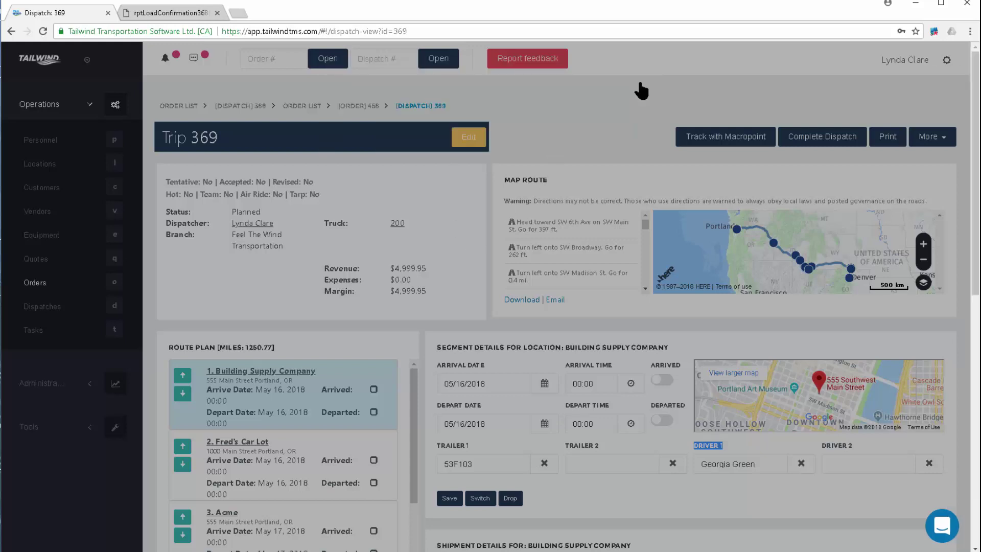
{"action": "scroll", "coordinate": [396, 268], "scroll_direction": "down", "scroll_amount": 5}
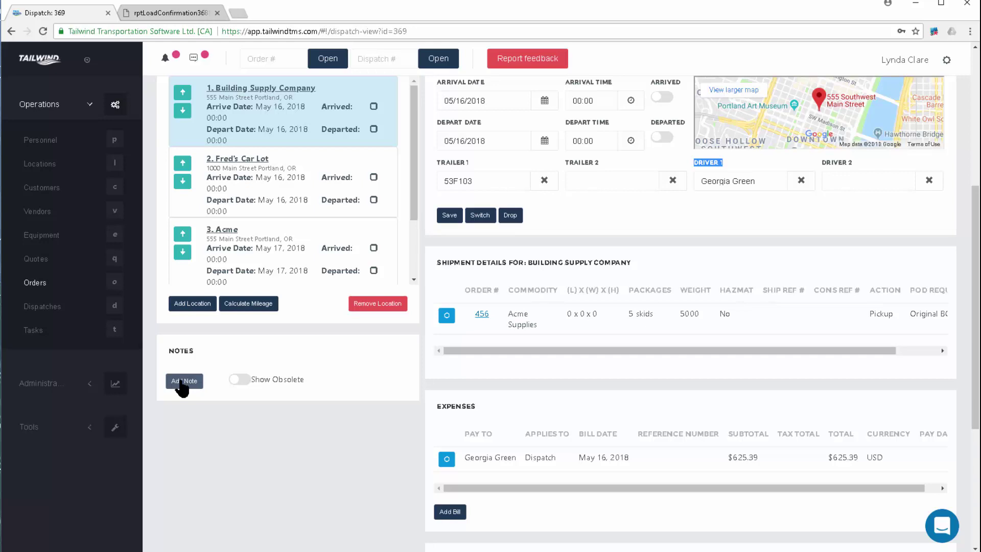
Create a Dispatch: Load Instruction note 'INSTRUCTIONS' on Trip 369: driver must scale empty before loading.
{"action": "left_click_drag", "start_coordinate": [197, 352], "coordinate": [164, 354]}
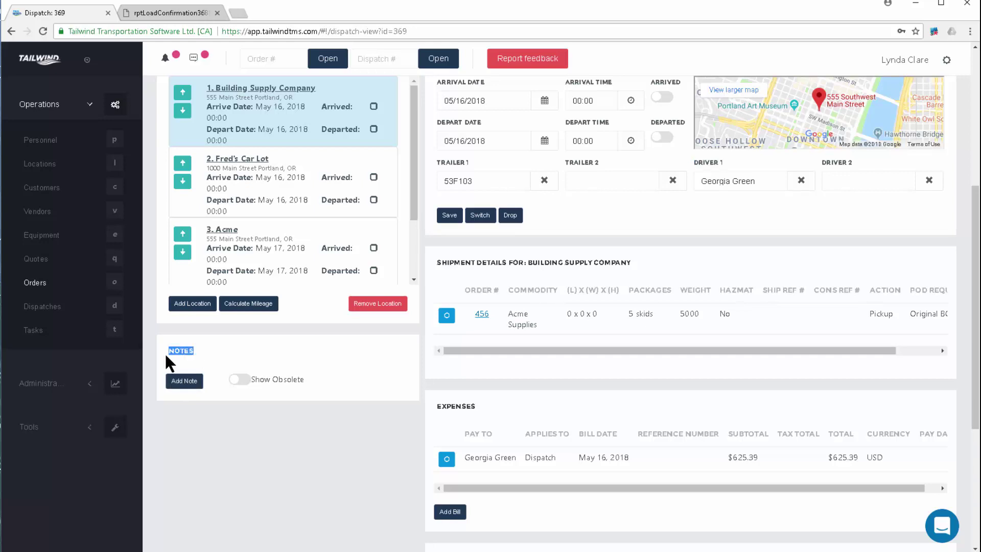
{"action": "left_click", "coordinate": [183, 382]}
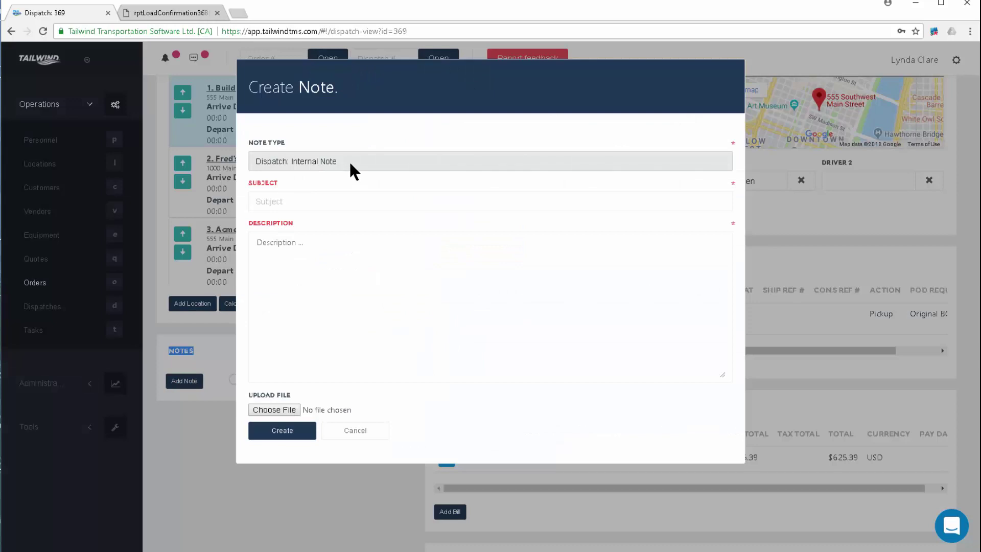
{"action": "left_click", "coordinate": [352, 163]}
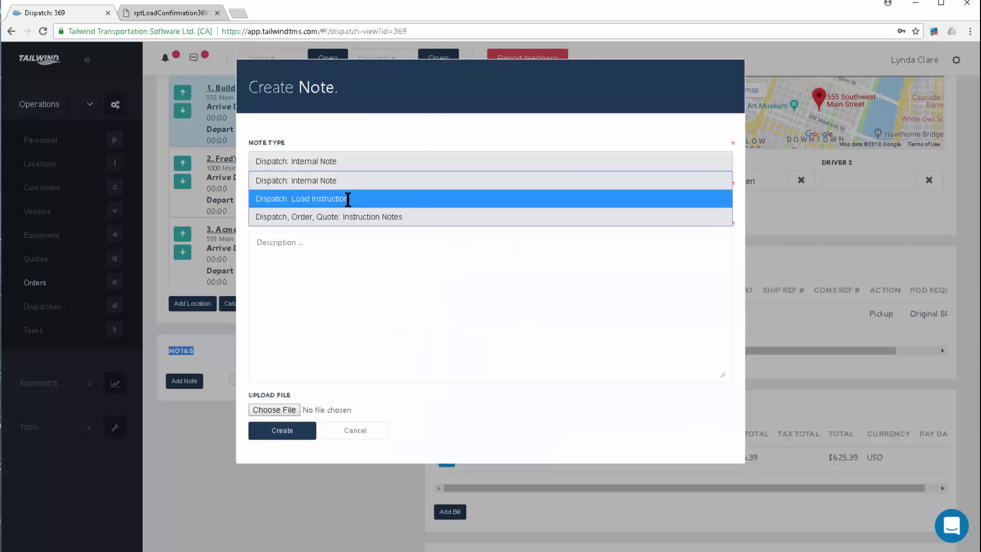
{"action": "left_click", "coordinate": [349, 198]}
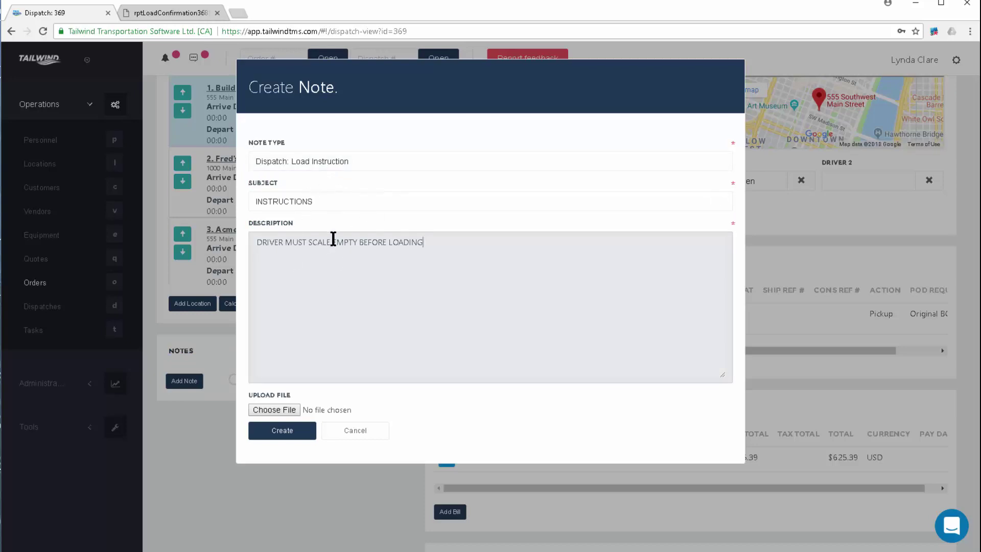
{"action": "left_click", "coordinate": [295, 433]}
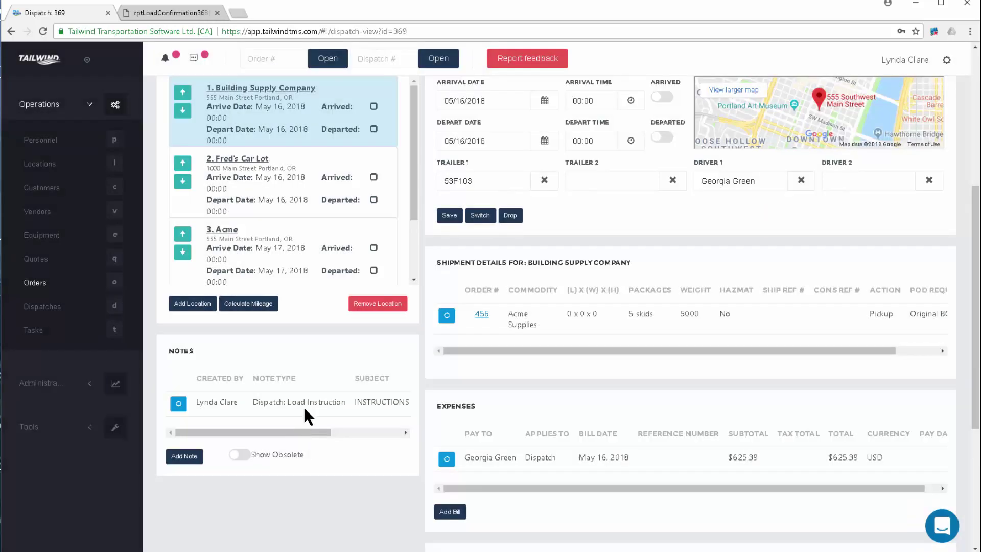
Generate the Trip 369 manifest PDF via Trip Manifest - Print.
{"action": "scroll", "coordinate": [594, 235], "scroll_direction": "up", "scroll_amount": 6}
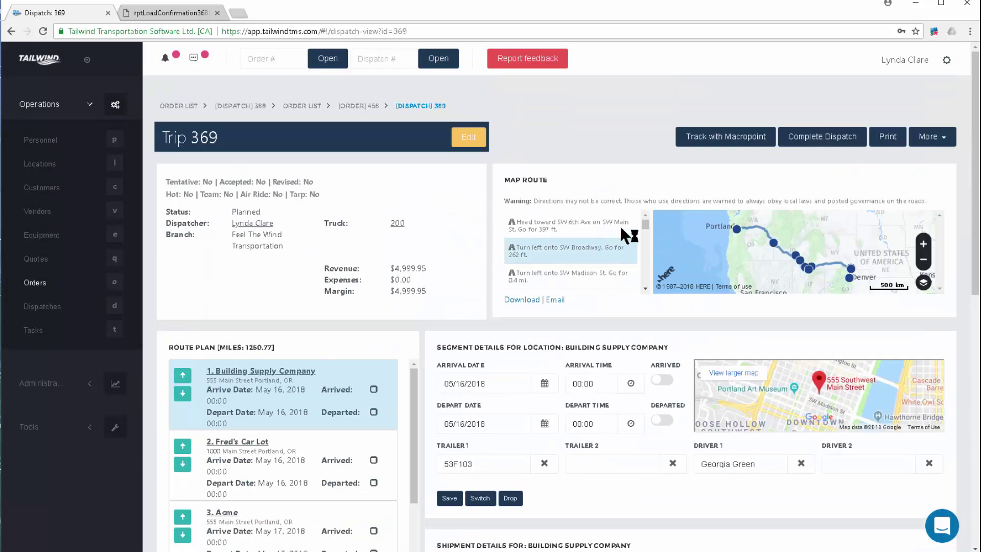
{"action": "left_click", "coordinate": [889, 141]}
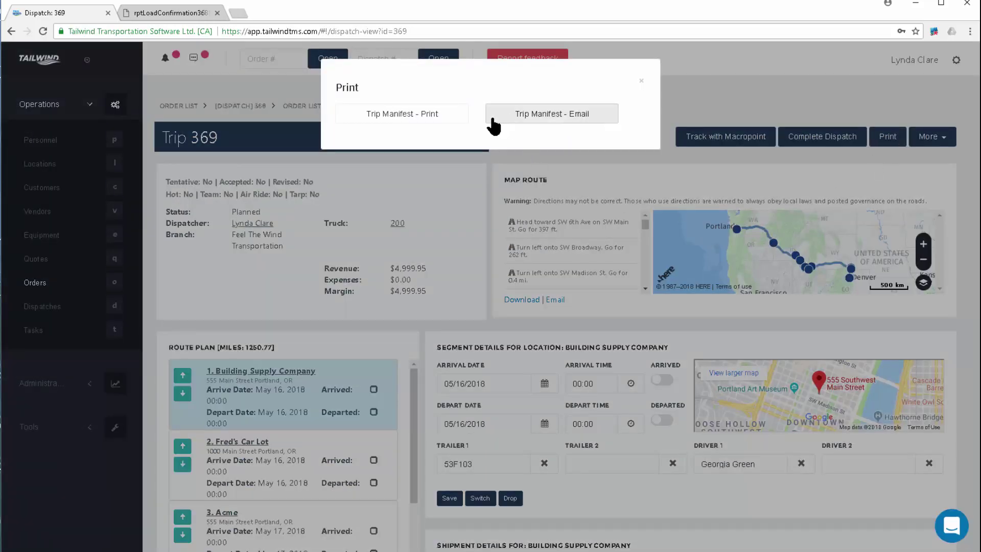
{"action": "left_click", "coordinate": [442, 120]}
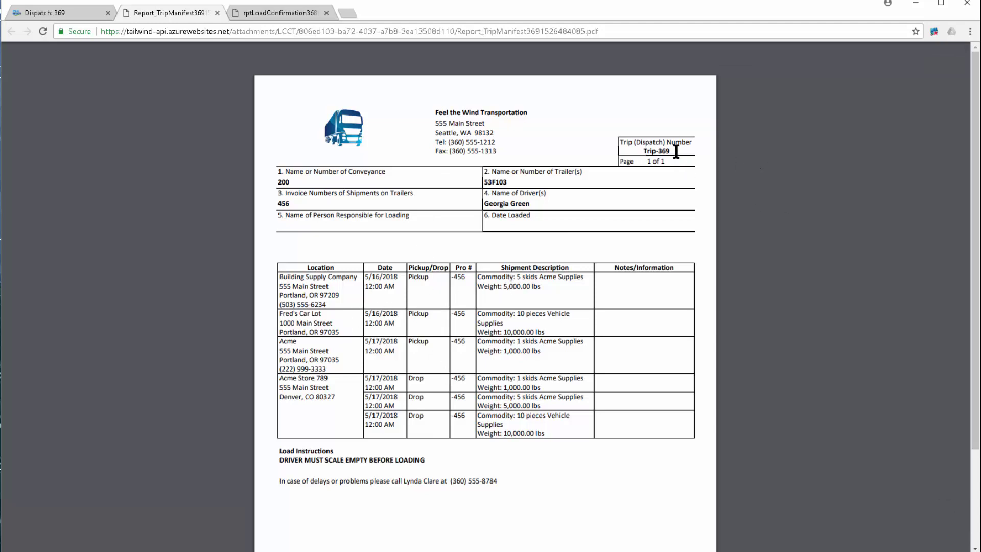
Review the manifest's trip number, pickup and drop stops, and the scale-empty load instruction.
{"action": "left_click_drag", "start_coordinate": [671, 151], "coordinate": [657, 148]}
{"action": "left_click_drag", "start_coordinate": [430, 277], "coordinate": [413, 281]}
{"action": "left_click_drag", "start_coordinate": [422, 379], "coordinate": [409, 381]}
{"action": "left_click", "coordinate": [423, 461]}
{"action": "left_click_drag", "start_coordinate": [423, 461], "coordinate": [278, 447]}
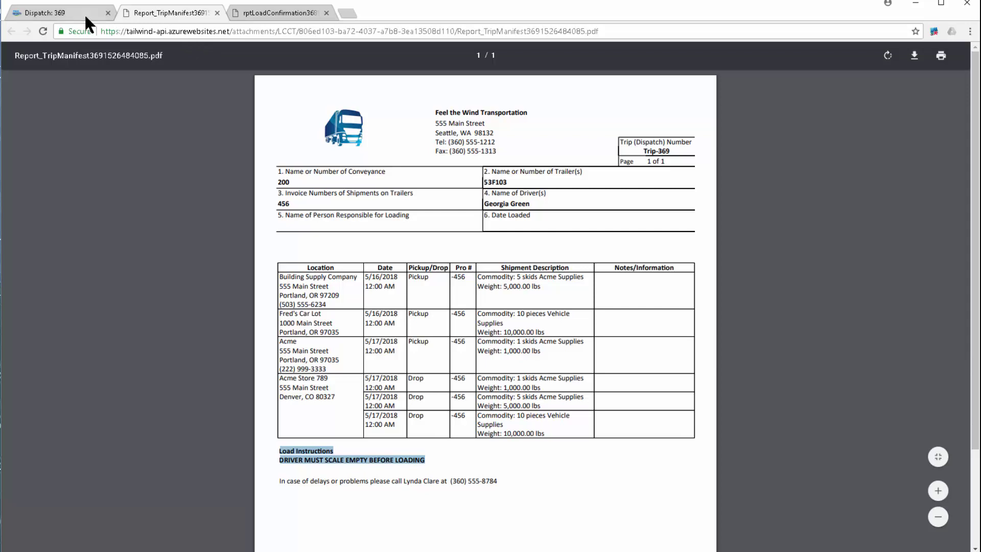
Back on Trip 369, close the leftover print options and go to the orders list.
{"action": "left_click", "coordinate": [61, 13]}
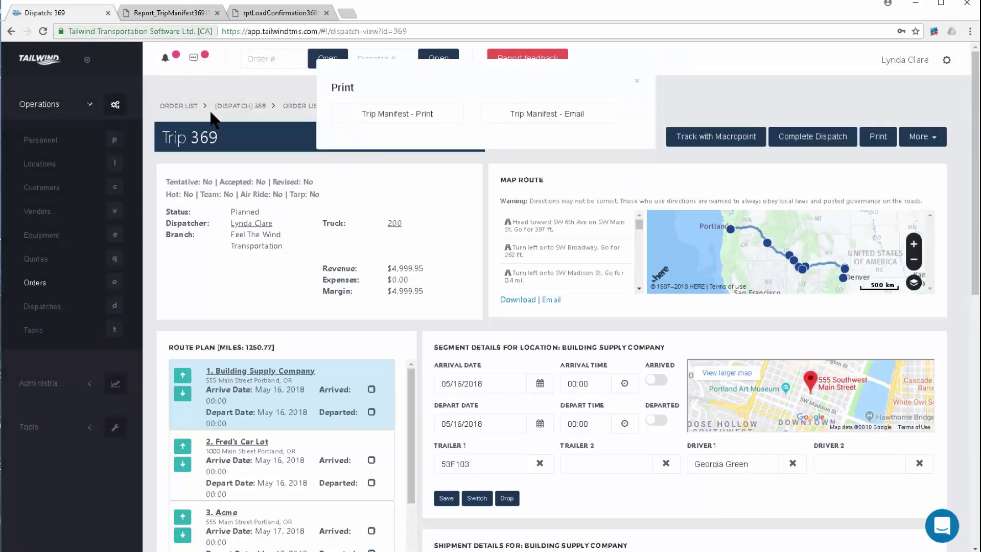
{"action": "left_click", "coordinate": [637, 81]}
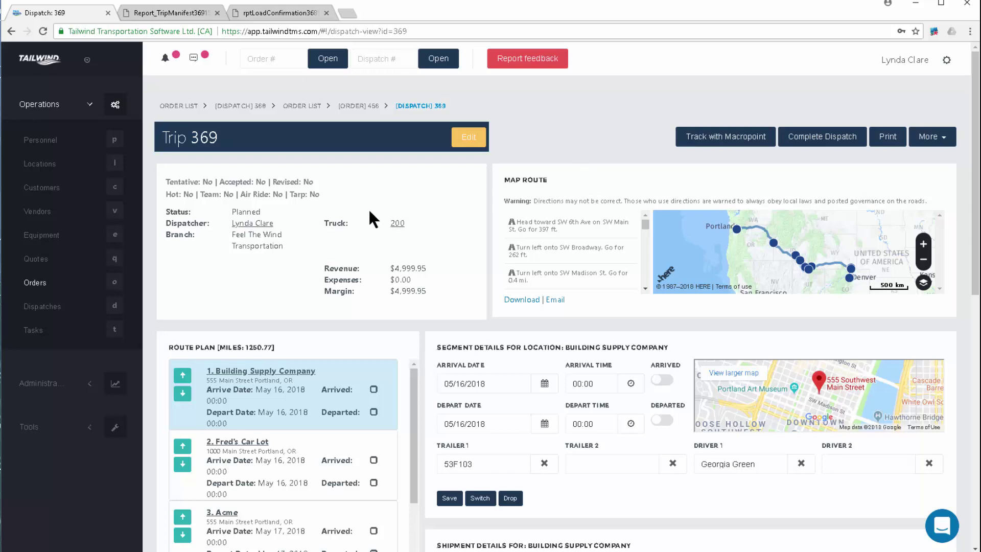
{"action": "left_click", "coordinate": [35, 286]}
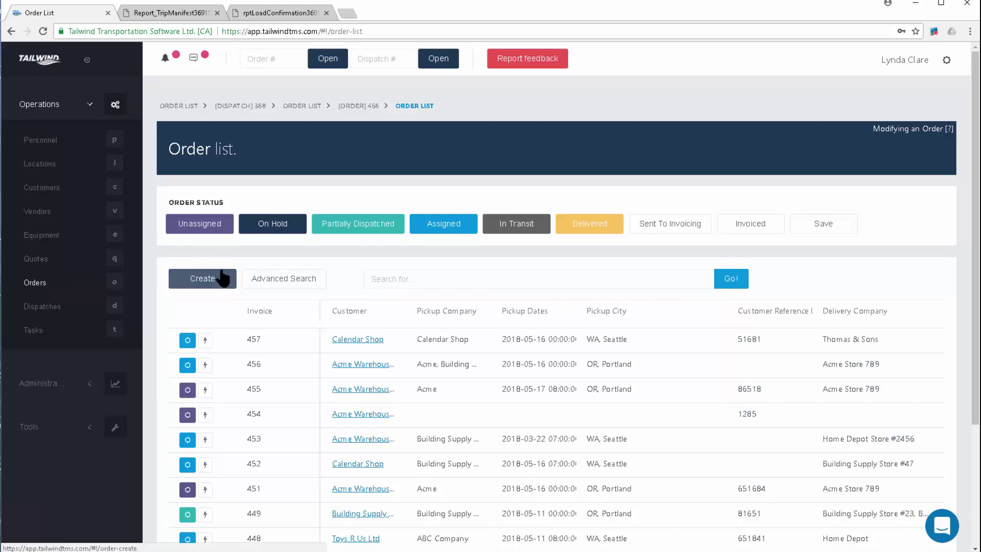
Open Order 455 and dispatch all its shipments onto a new trip.
{"action": "left_click", "coordinate": [187, 391]}
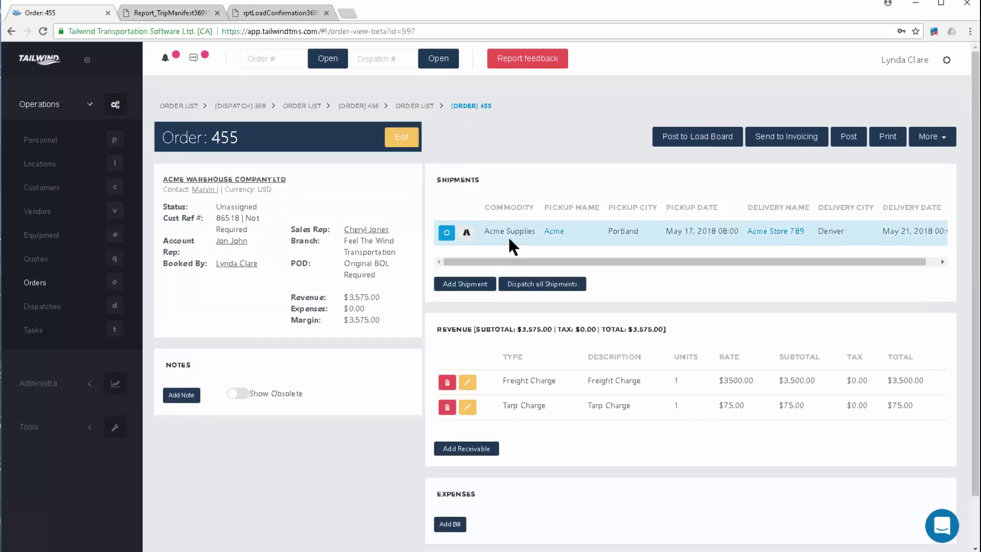
{"action": "left_click", "coordinate": [550, 287]}
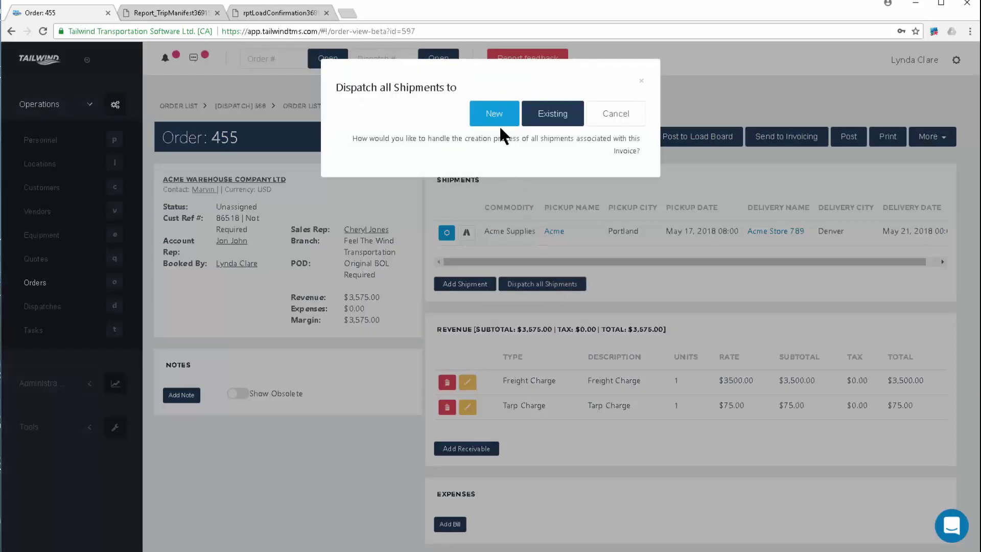
{"action": "left_click", "coordinate": [496, 119]}
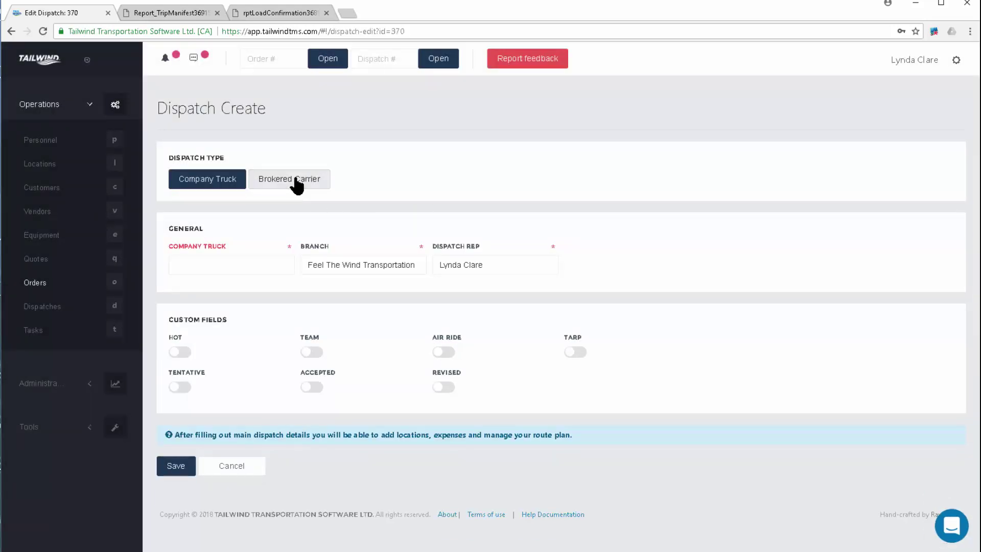
Make dispatch 370 a Brokered Carrier trip with Zippy Transport and a 3000 carrier rate.
{"action": "left_click", "coordinate": [295, 179]}
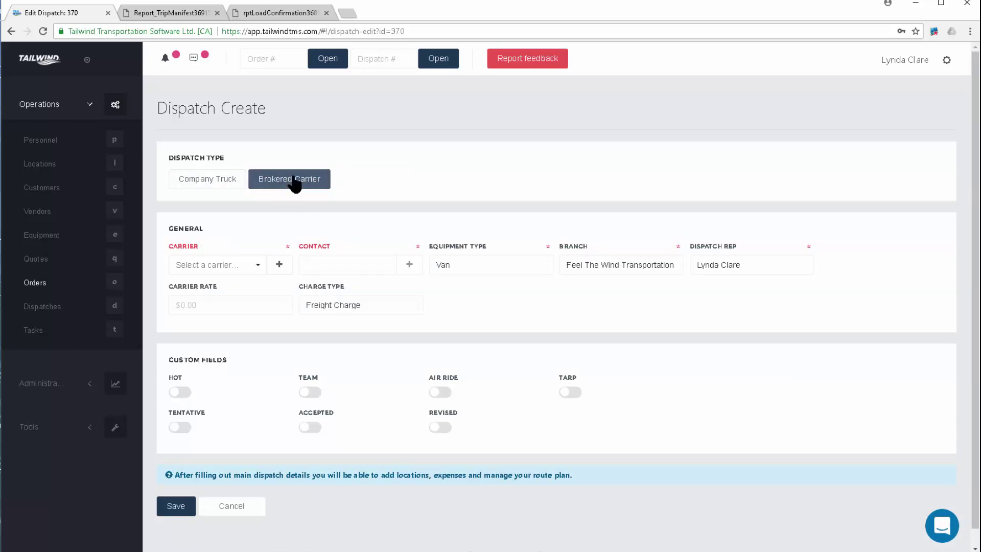
{"action": "left_click", "coordinate": [253, 265]}
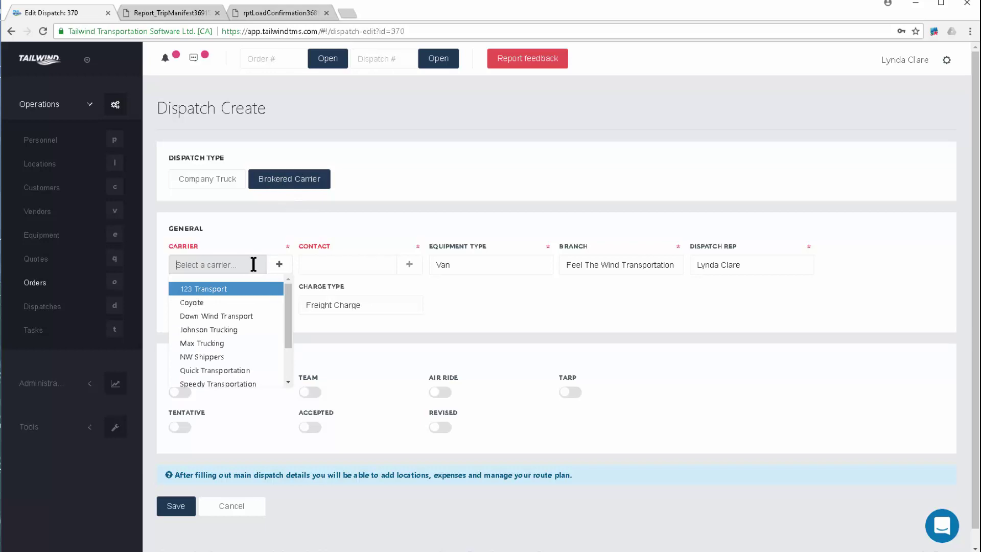
{"action": "left_click_drag", "start_coordinate": [284, 301], "coordinate": [284, 352]}
{"action": "left_click", "coordinate": [205, 373]}
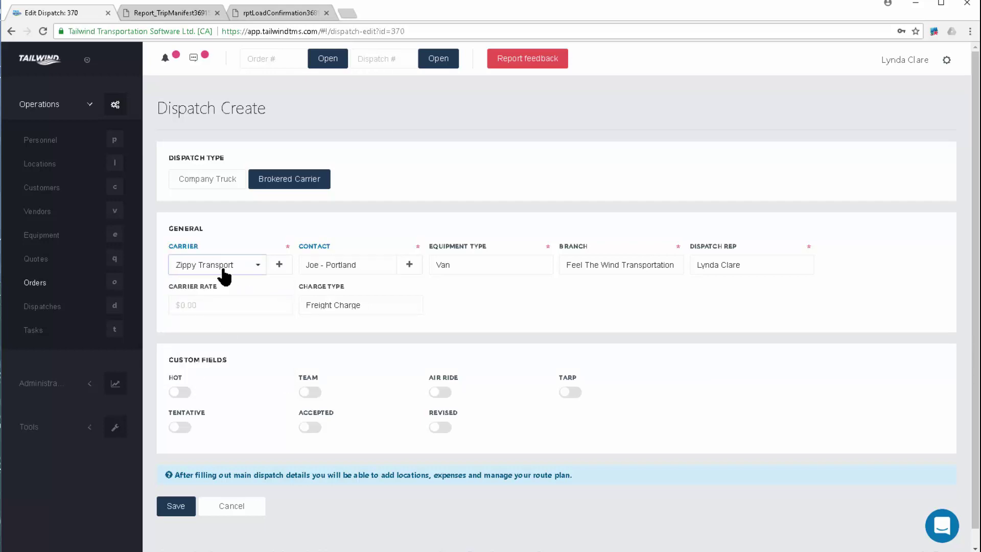
{"action": "left_click", "coordinate": [211, 305]}
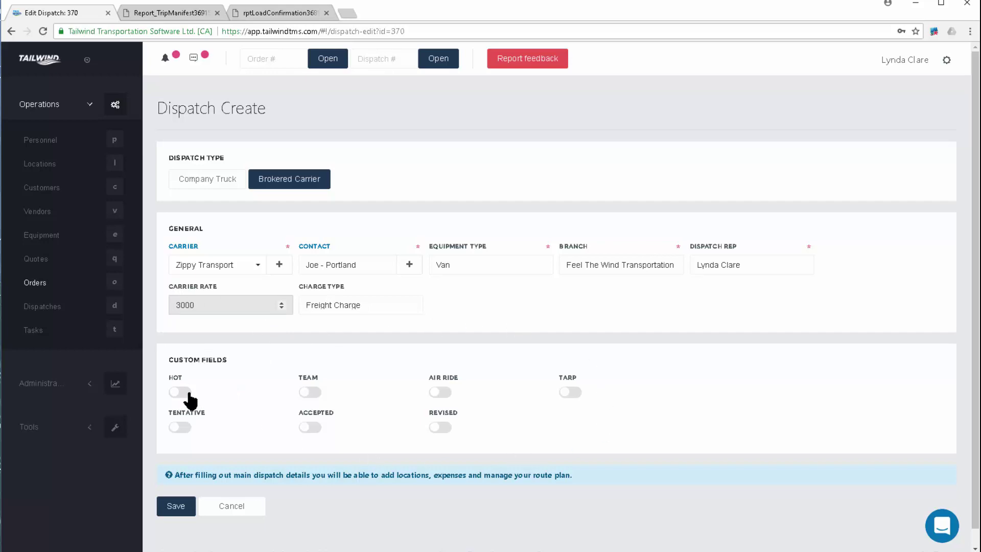
Save the dispatch as Trip 370 and check its load confirmation: 'Load at Door 4', $3,000.00 freight.
{"action": "left_click", "coordinate": [178, 507]}
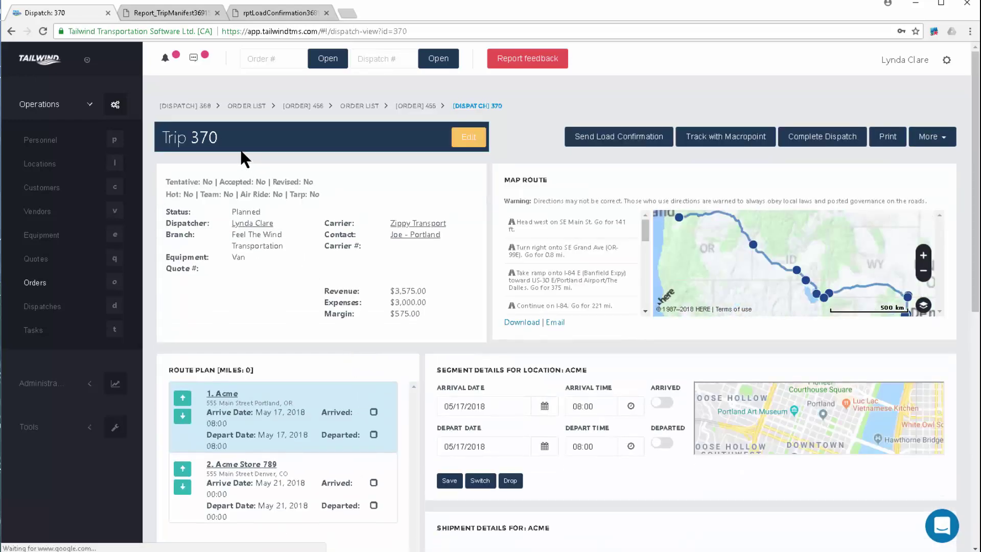
{"action": "left_click_drag", "start_coordinate": [219, 138], "coordinate": [190, 138]}
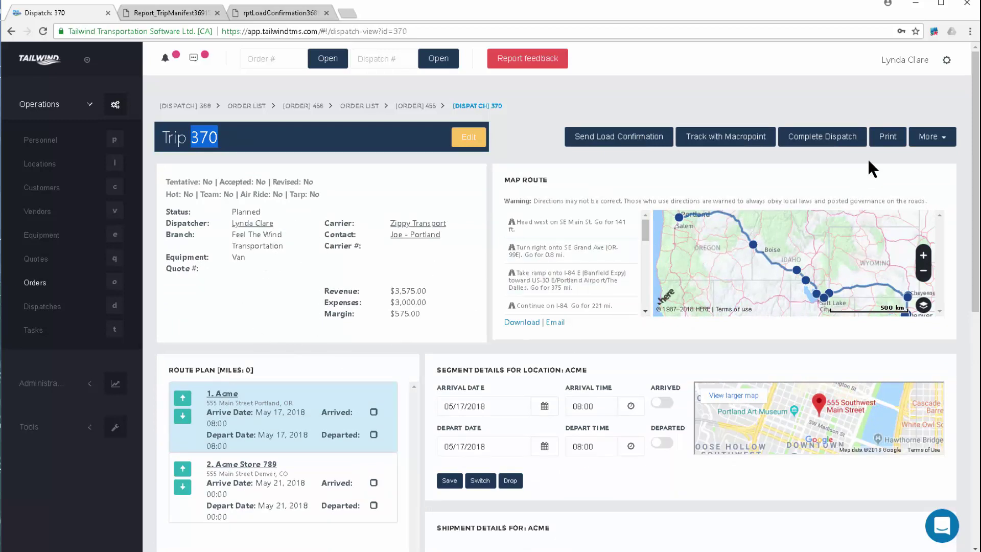
{"action": "left_click", "coordinate": [877, 139]}
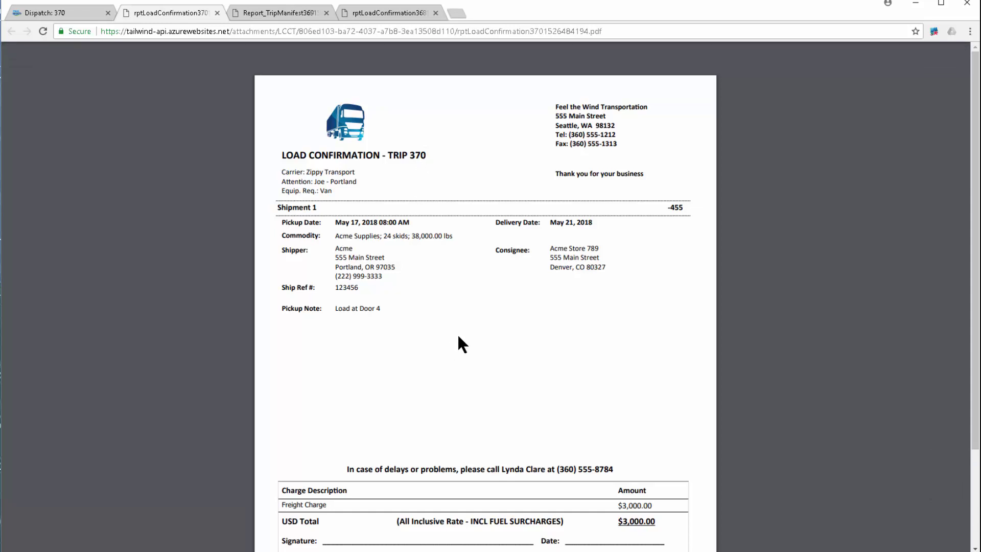
{"action": "scroll", "coordinate": [458, 337], "scroll_direction": "down", "scroll_amount": 1}
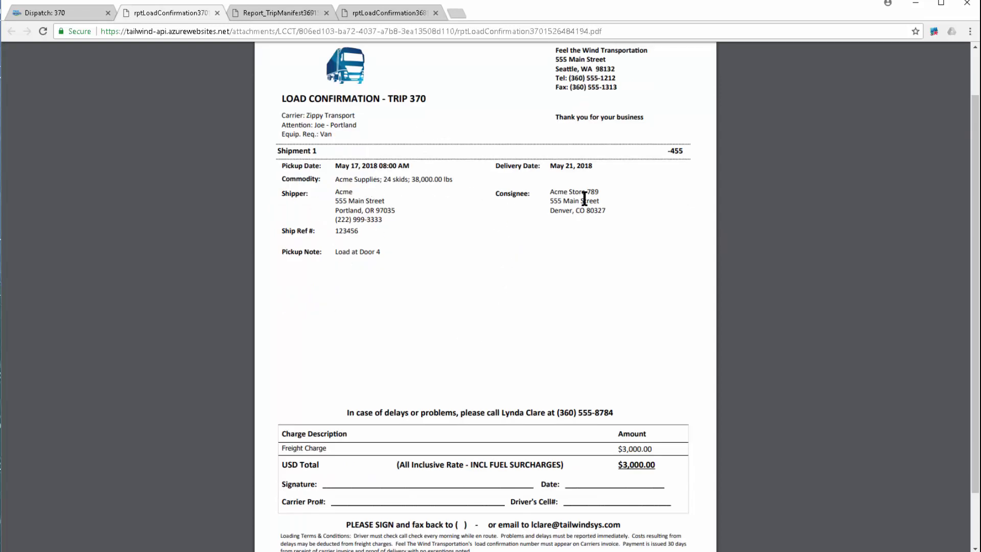
{"action": "left_click_drag", "start_coordinate": [382, 252], "coordinate": [336, 252]}
{"action": "left_click_drag", "start_coordinate": [656, 449], "coordinate": [607, 444]}
{"action": "scroll", "coordinate": [587, 300], "scroll_direction": "up", "scroll_amount": 2}
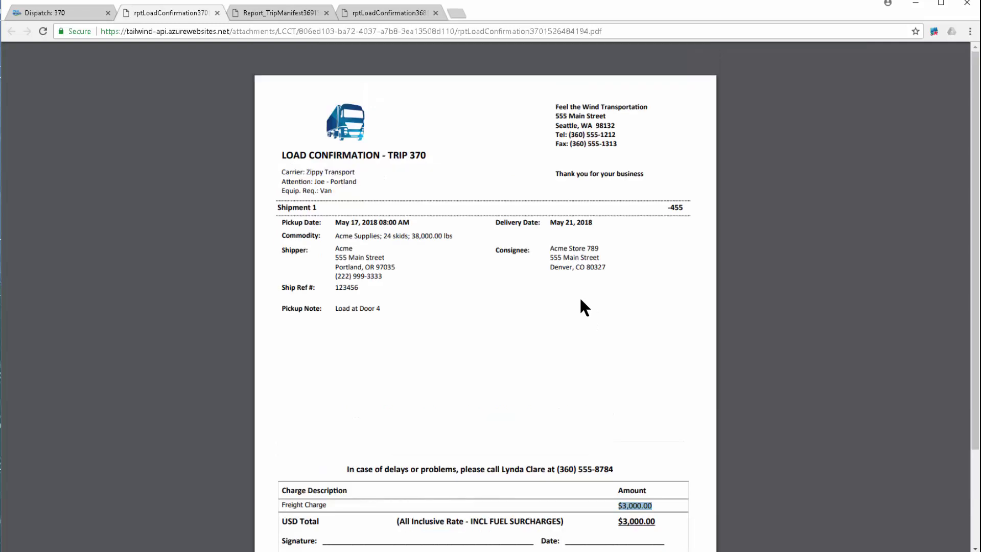
Close Trip 370's print options and scroll to its $3,000.00 Zippy Transport expense dated May 16, 2018.
{"action": "left_click", "coordinate": [91, 7]}
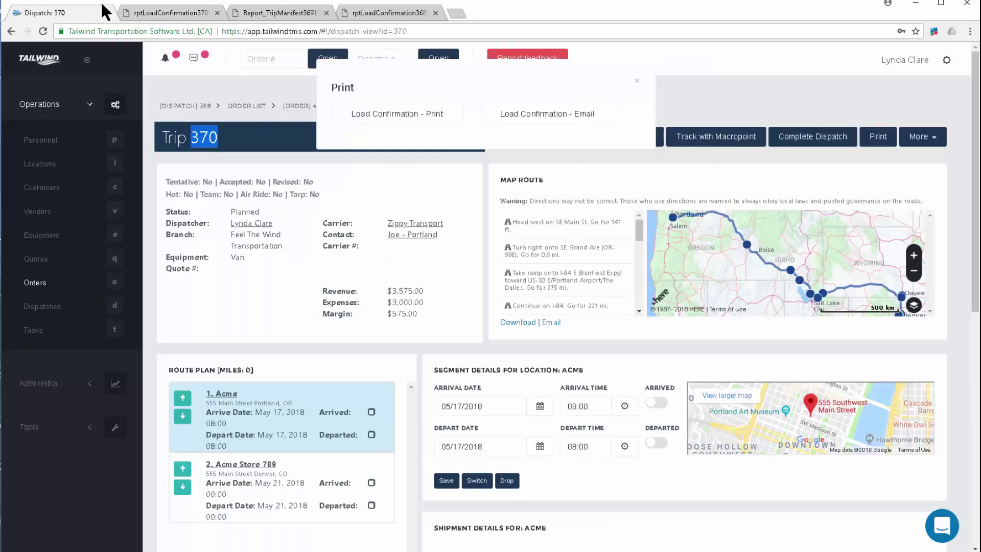
{"action": "left_click", "coordinate": [637, 81]}
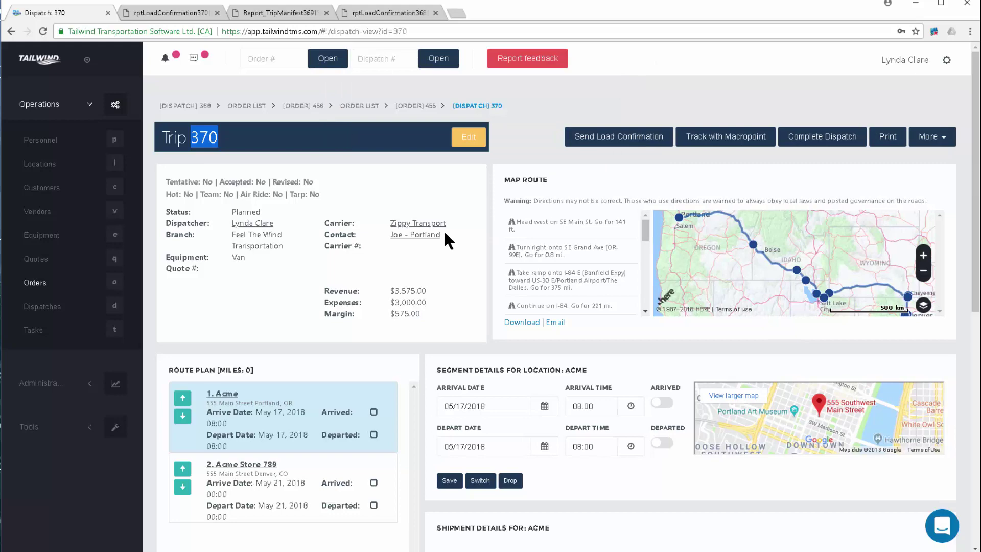
{"action": "scroll", "coordinate": [447, 239], "scroll_direction": "down", "scroll_amount": 5}
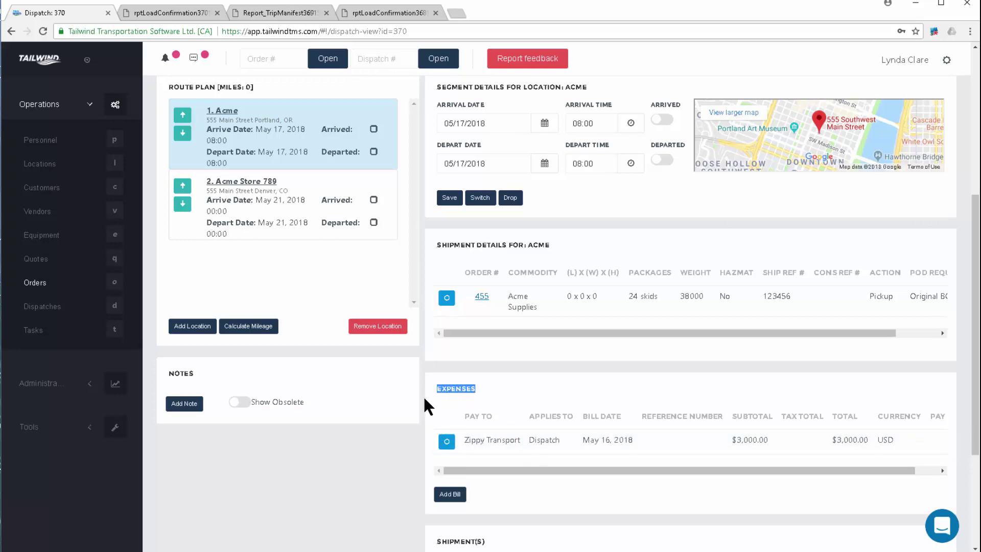
{"action": "scroll", "coordinate": [592, 417], "scroll_direction": "down", "scroll_amount": 1}
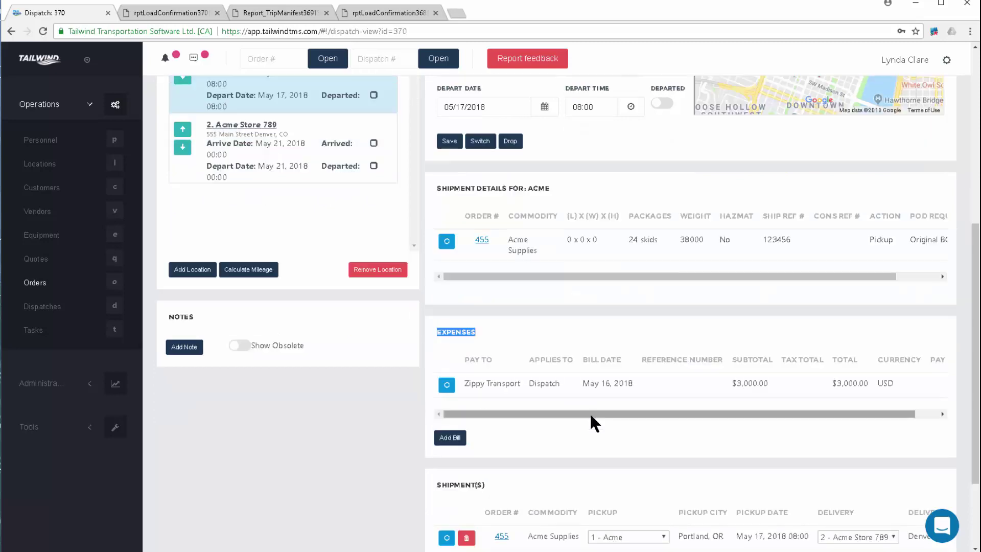
Add a USD vendor bill from Comdata Fuel to Trip 370.
{"action": "left_click", "coordinate": [451, 438]}
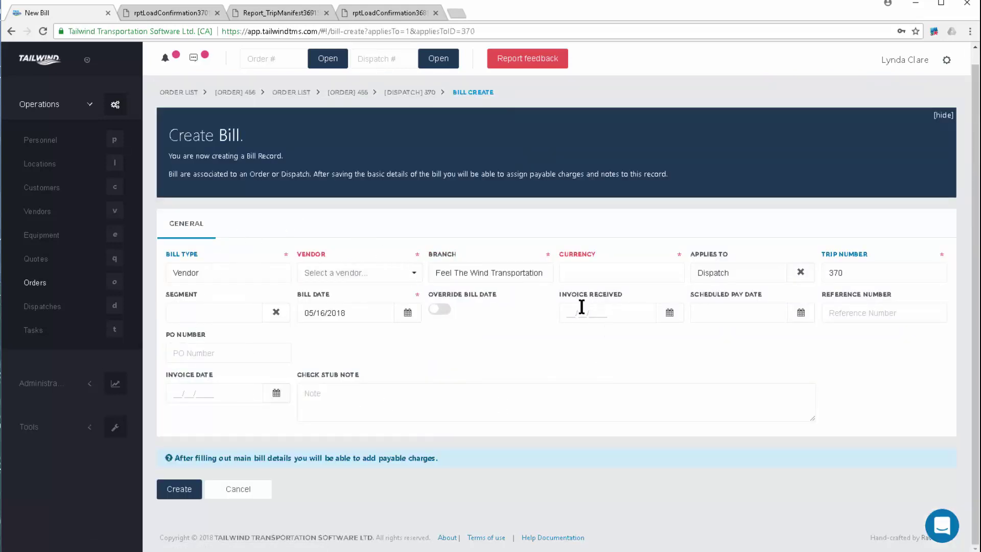
{"action": "left_click", "coordinate": [339, 276]}
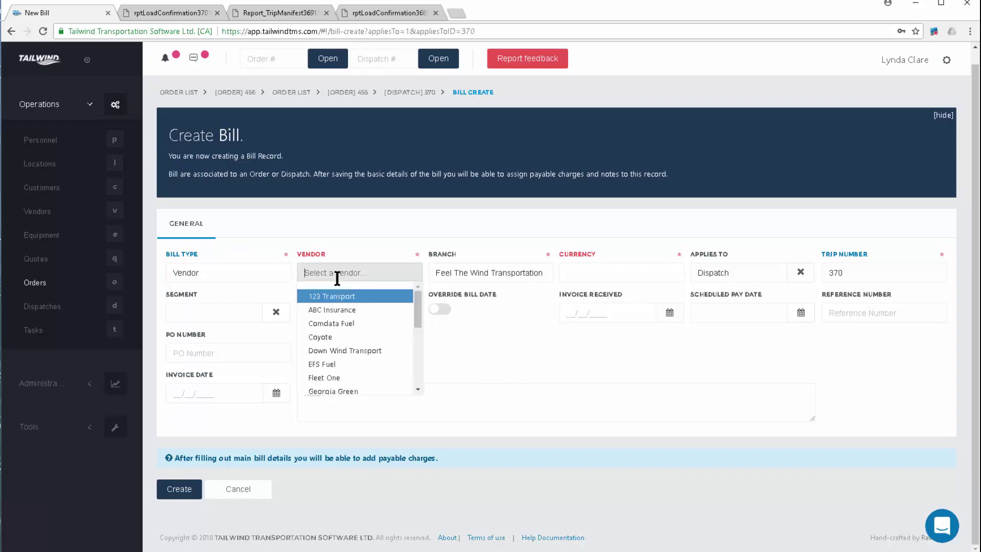
{"action": "left_click", "coordinate": [342, 324]}
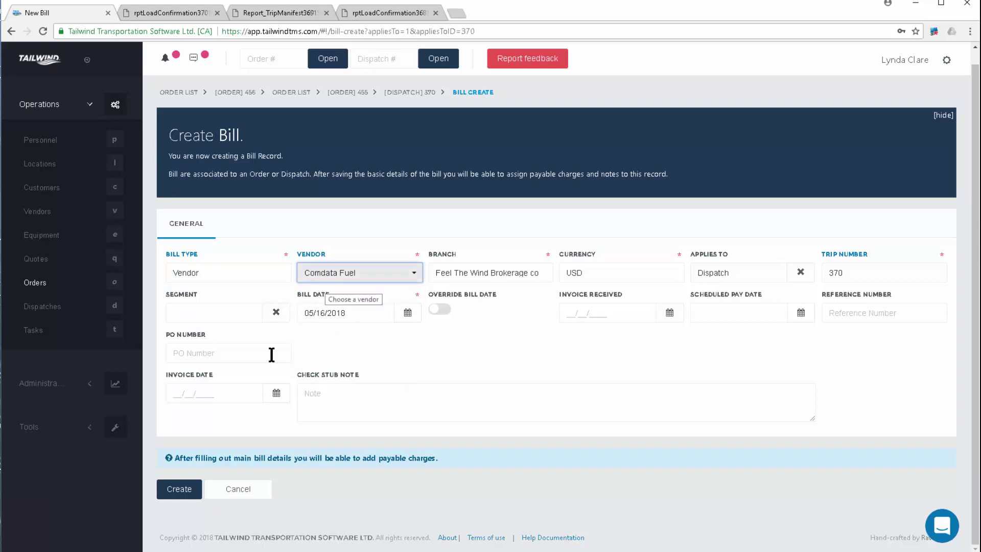
{"action": "left_click", "coordinate": [191, 489]}
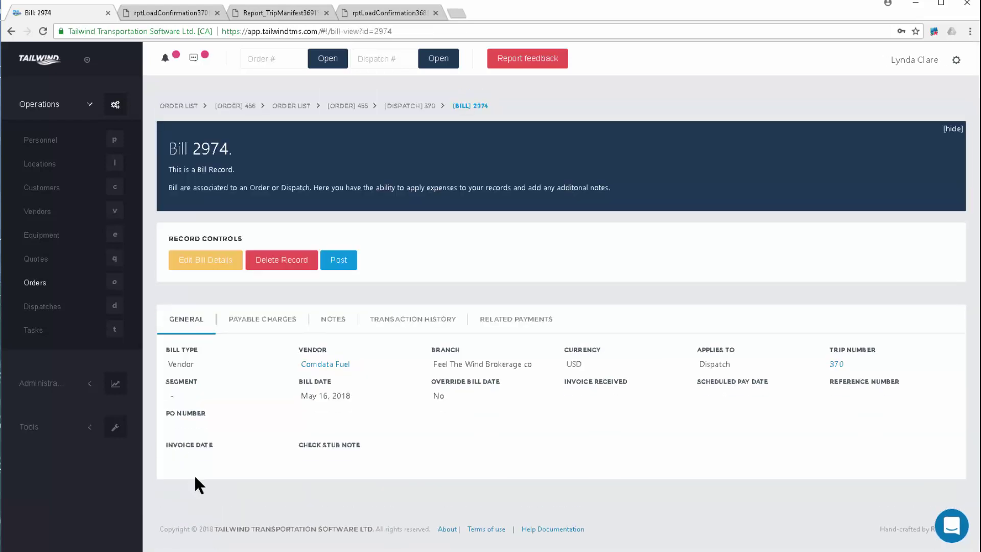
Add a Freight Charge payable line to Bill 2974: unit rate 100, 1 unit, total 100.00.
{"action": "left_click", "coordinate": [264, 321]}
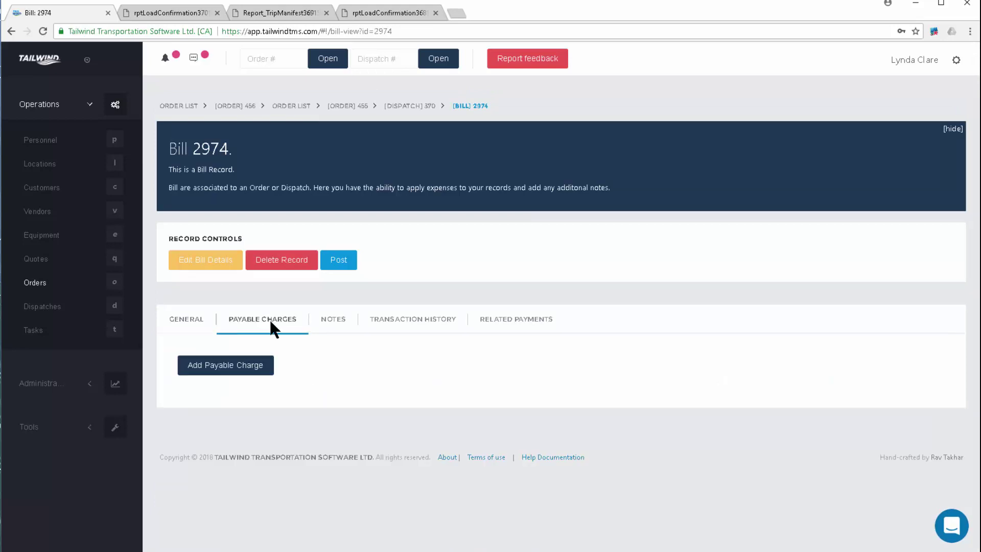
{"action": "left_click", "coordinate": [244, 365]}
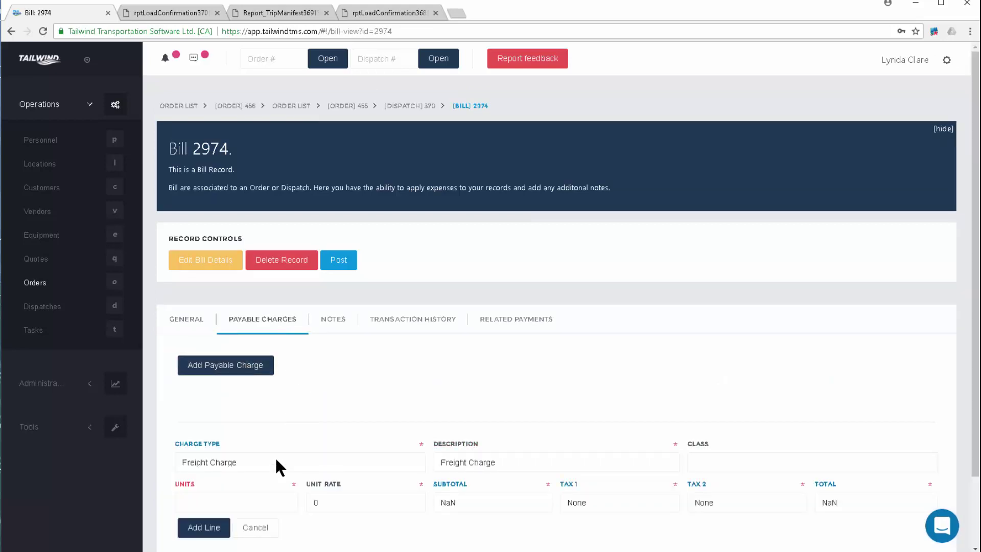
{"action": "left_click", "coordinate": [306, 504]}
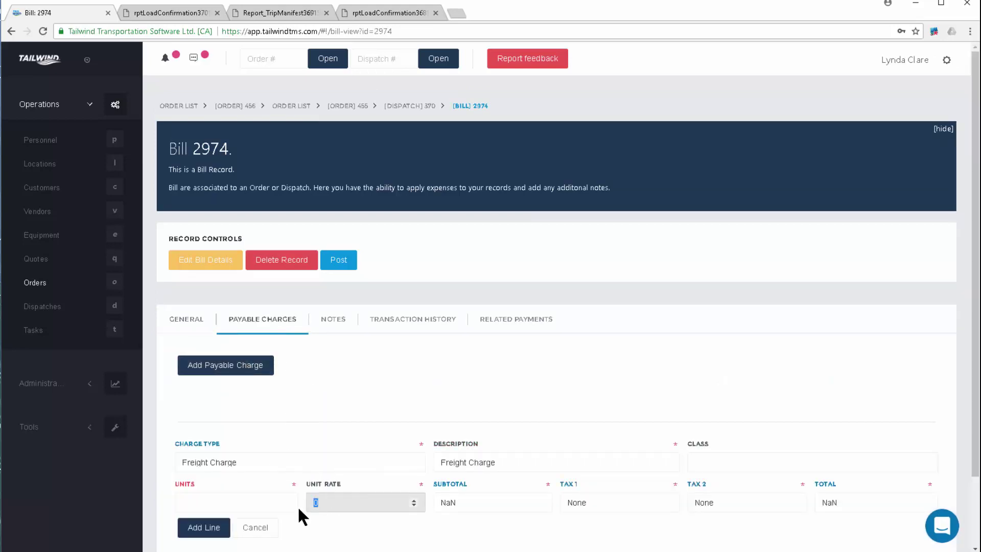
{"action": "scroll", "coordinate": [298, 505], "scroll_direction": "down", "scroll_amount": 1}
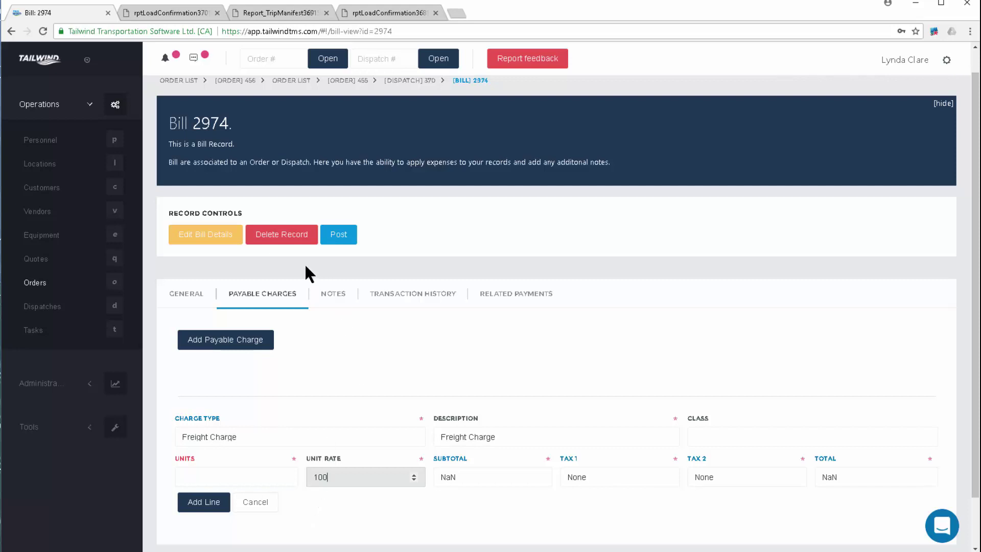
{"action": "type", "text": "1"}
{"action": "key", "text": "Tab"}
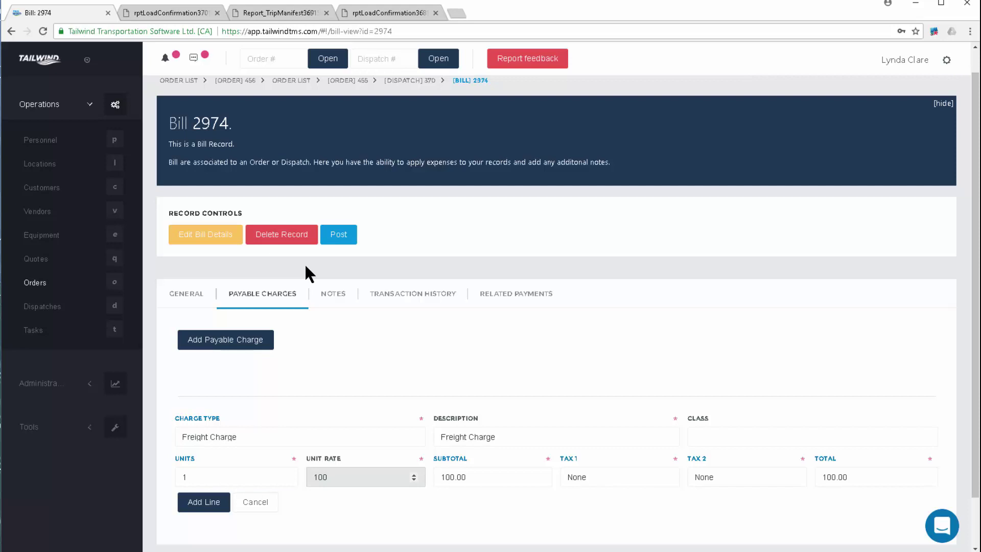